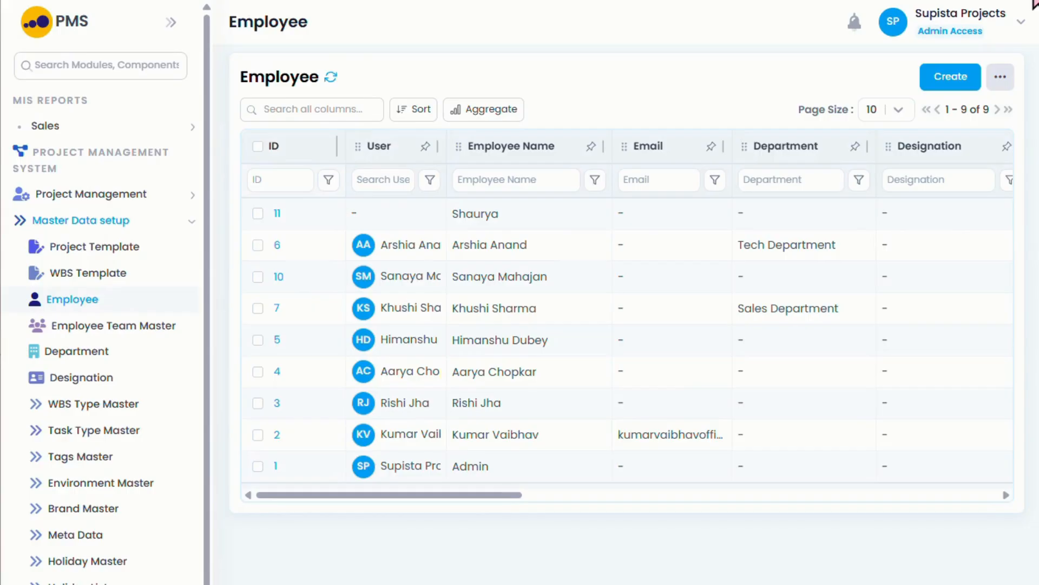
# Step: From the Employee list, start a new employee record
pyautogui.click(959, 91)
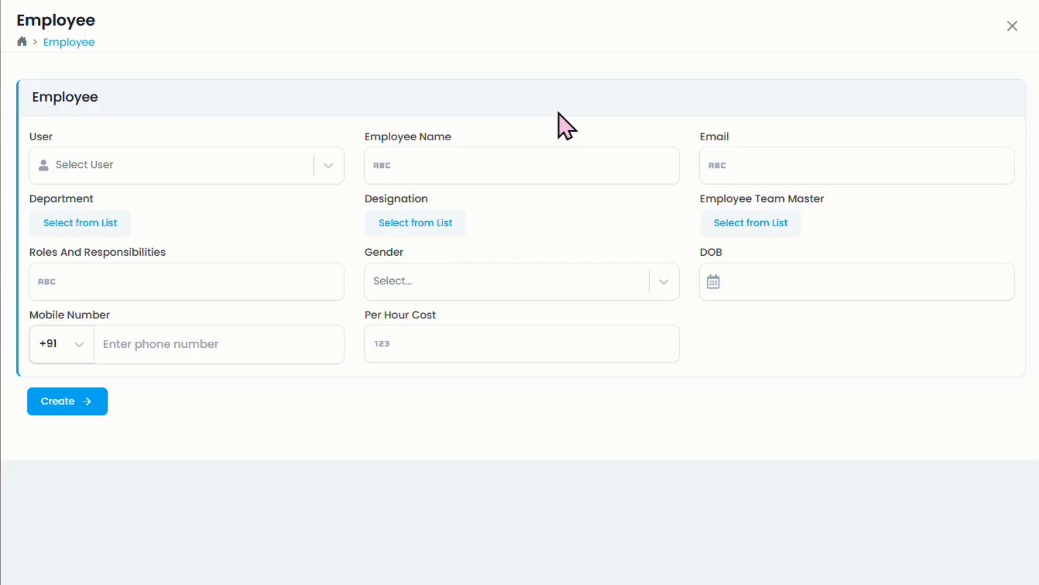
# Step: Fill in the new employee's name and e-mail address from the autofill suggestions
pyautogui.click(538, 175)
pyautogui.write('Jo')
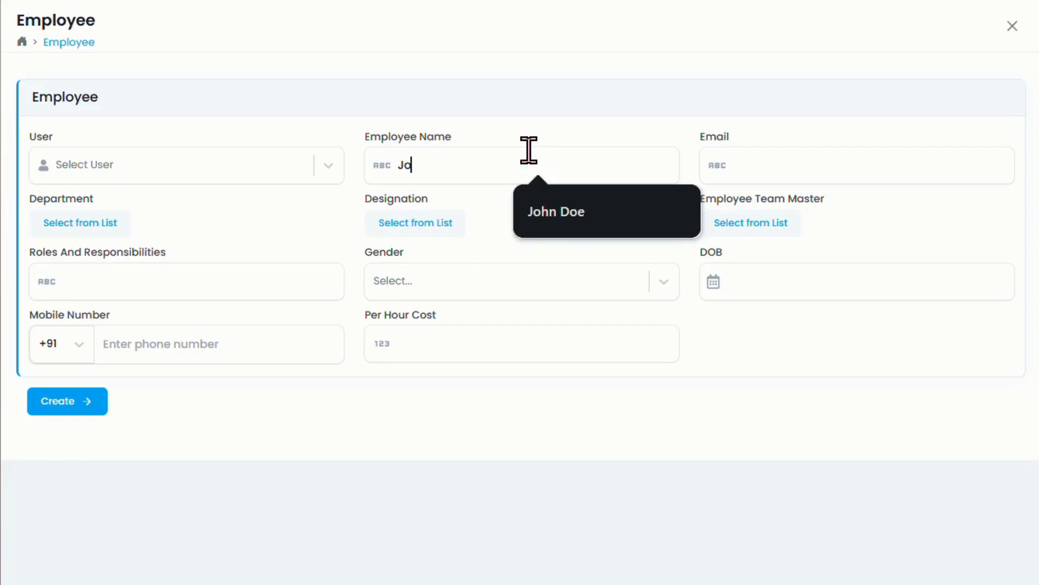
pyautogui.click(556, 212)
pyautogui.click(759, 165)
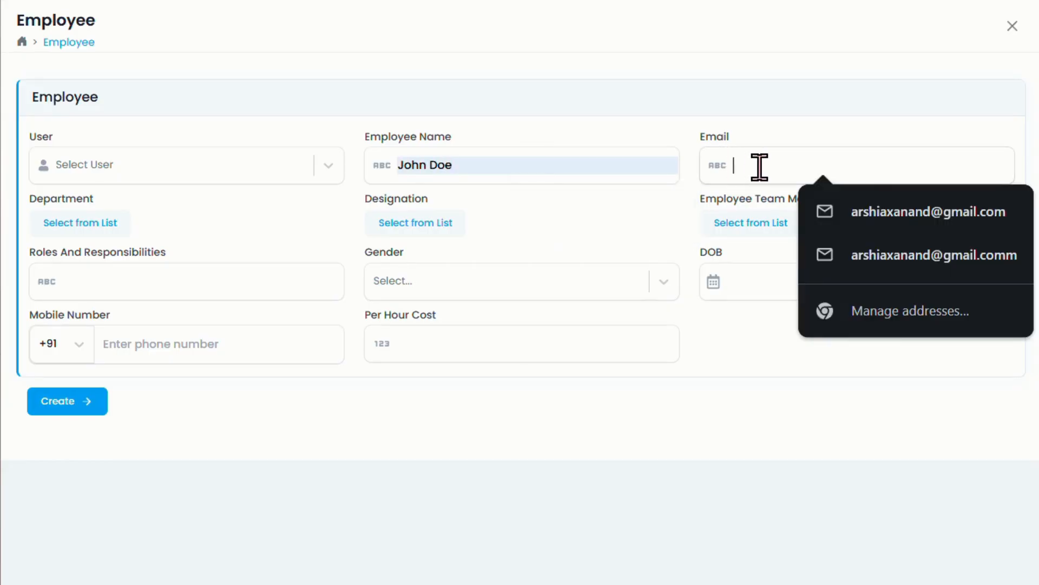
pyautogui.click(883, 212)
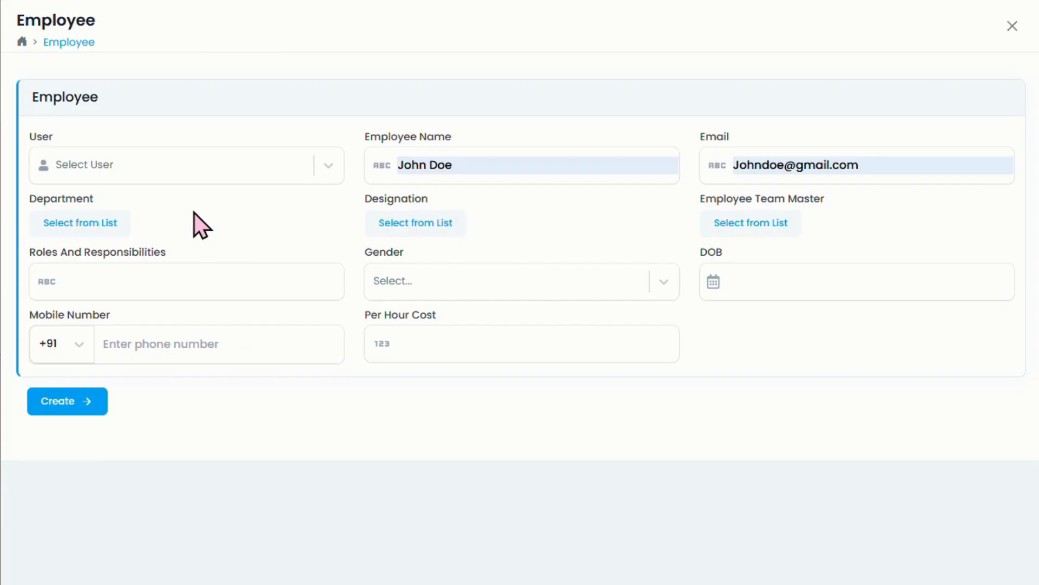
# Step: Set the department to Sales Department and the team to Compliance Team
pyautogui.click(72, 225)
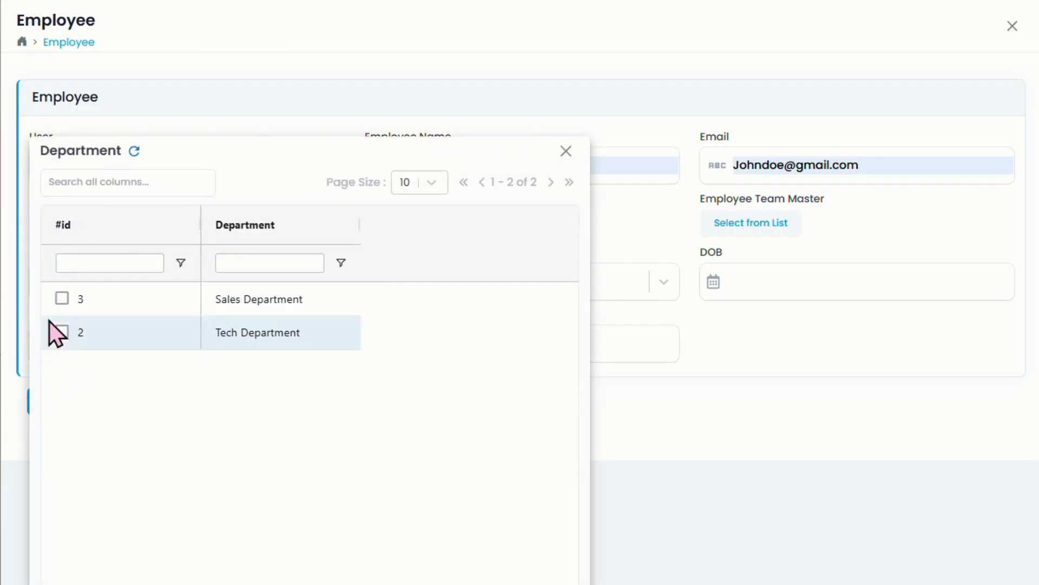
pyautogui.click(64, 301)
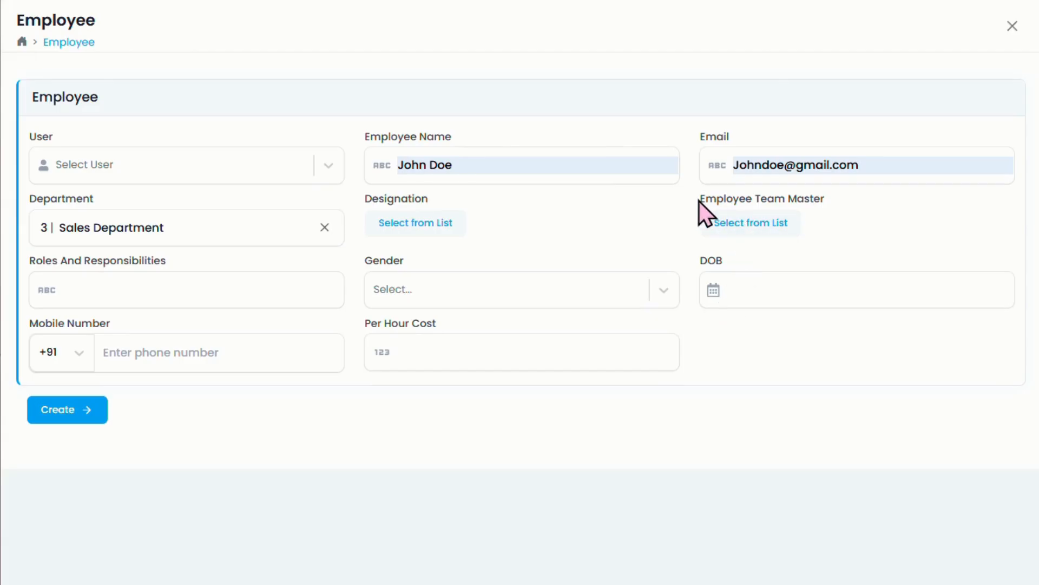
pyautogui.click(745, 219)
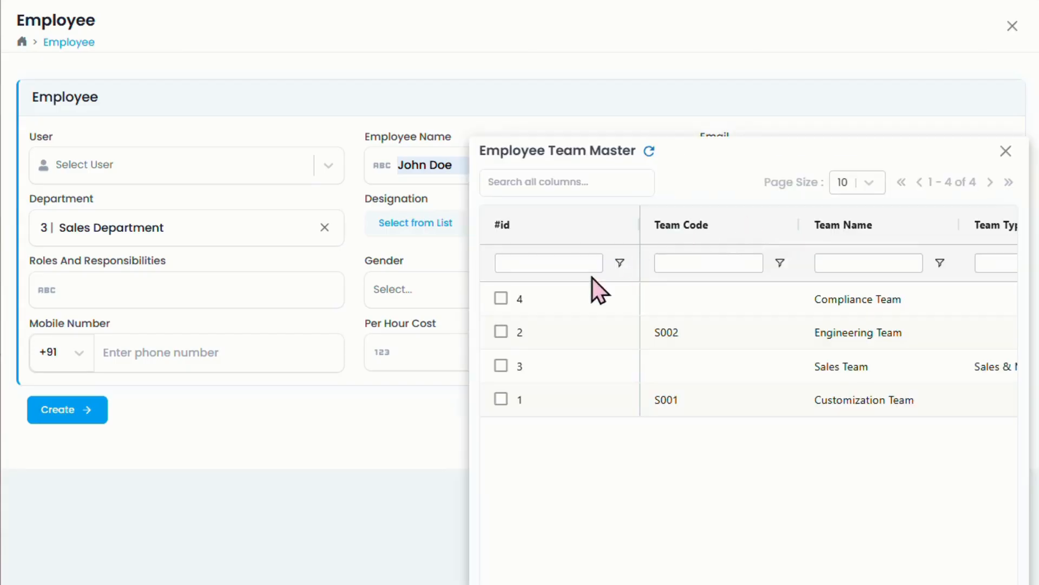
pyautogui.click(502, 299)
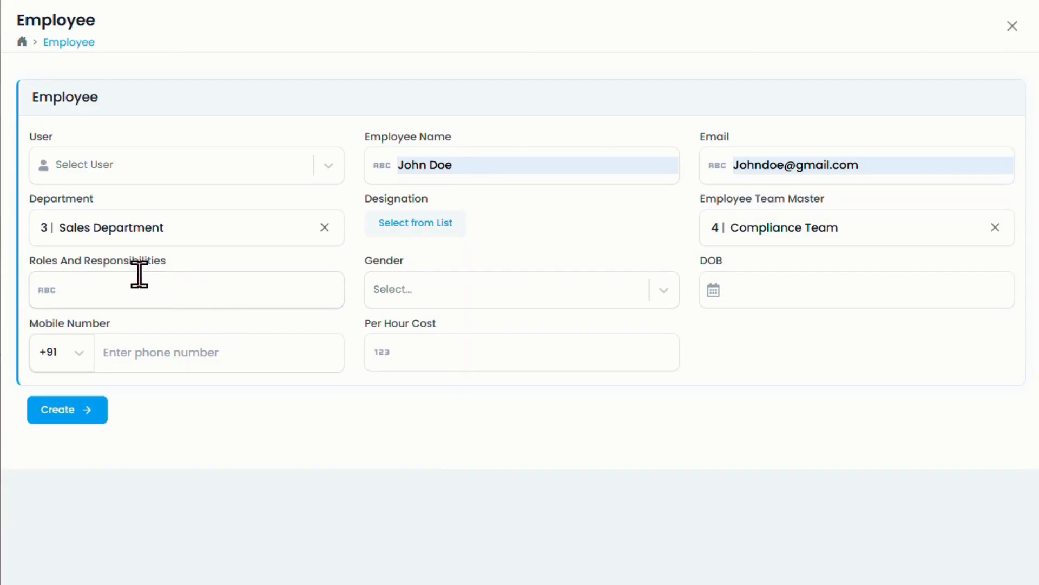
# Step: Set gender to Male and date of birth to 12-Jul-1985, then save the employee
pyautogui.click(433, 291)
pyautogui.click(417, 333)
pyautogui.click(850, 295)
pyautogui.click(881, 336)
pyautogui.scroll(5, 888, 82)
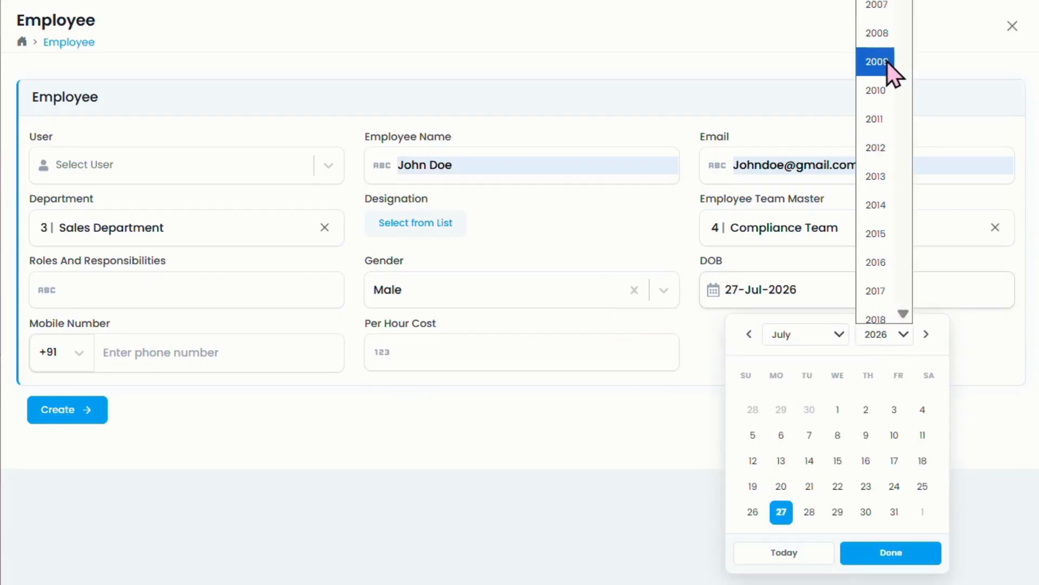
pyautogui.click(889, 30)
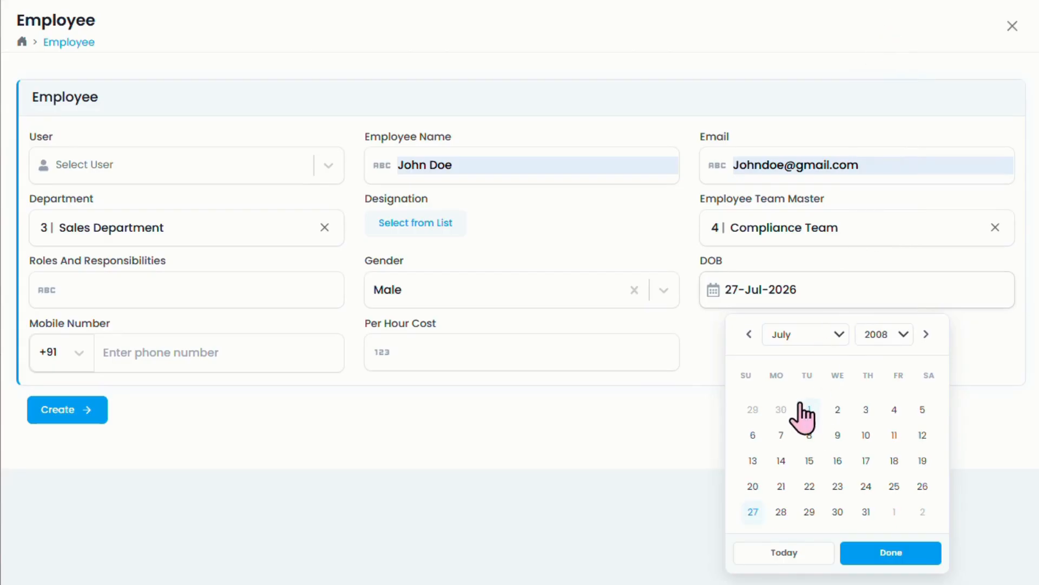
pyautogui.click(894, 334)
pyautogui.scroll(6, 888, 147)
pyautogui.click(884, 131)
pyautogui.click(891, 438)
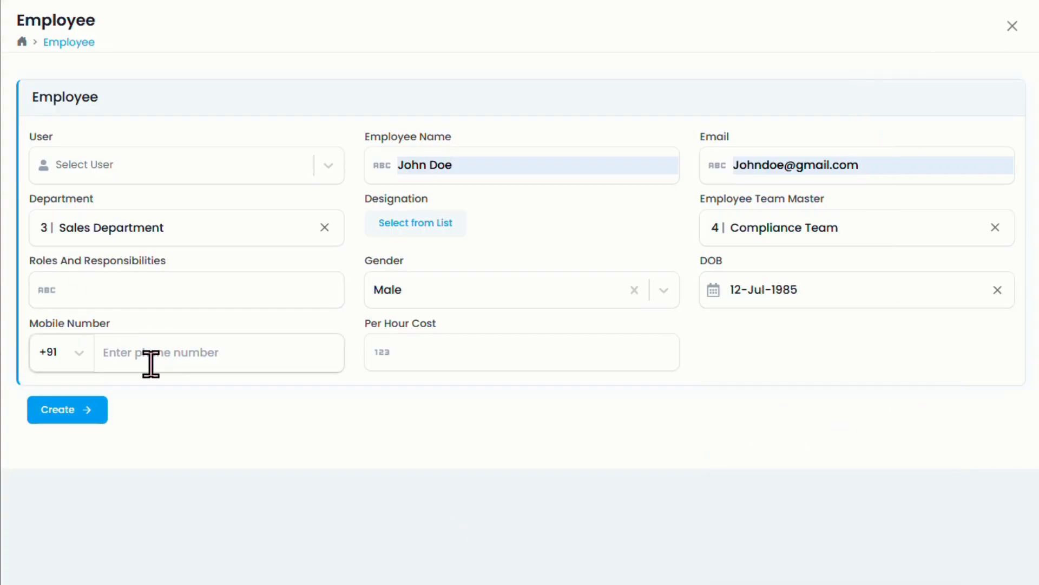
pyautogui.click(431, 354)
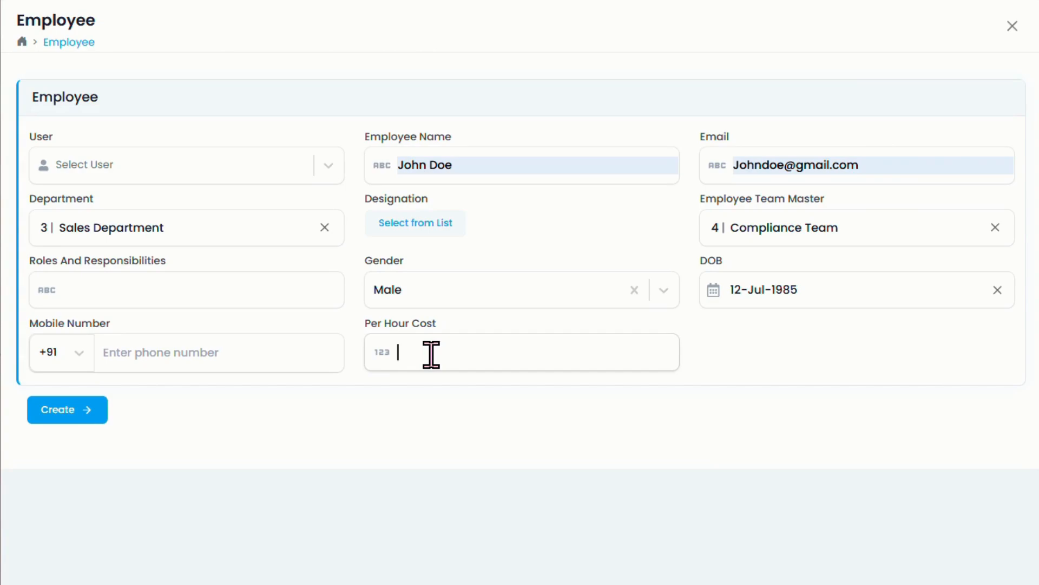
pyautogui.click(86, 410)
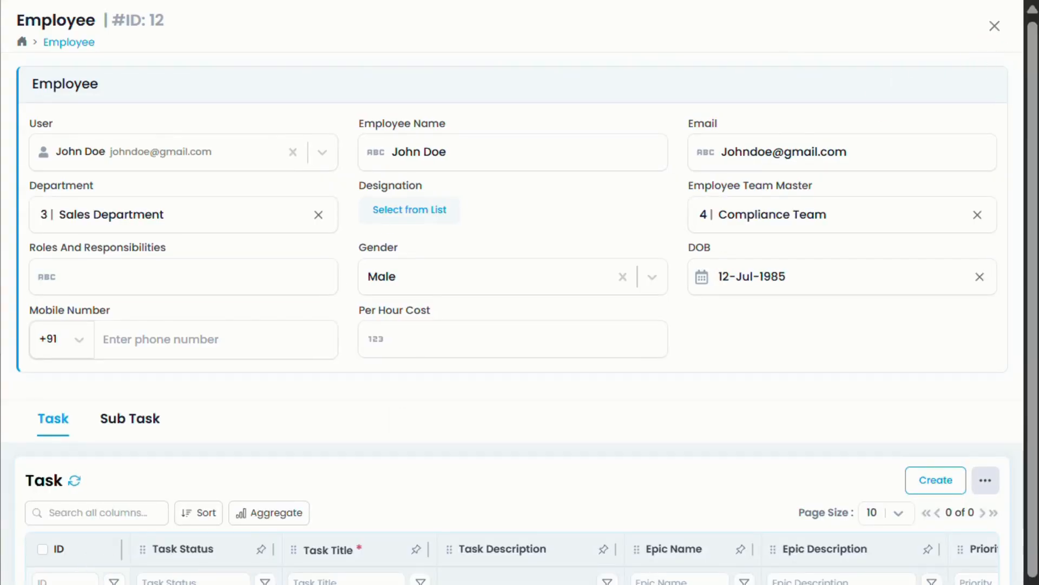
# Step: Close the saved record to see employee ID 12 in the Employee list
pyautogui.click(995, 26)
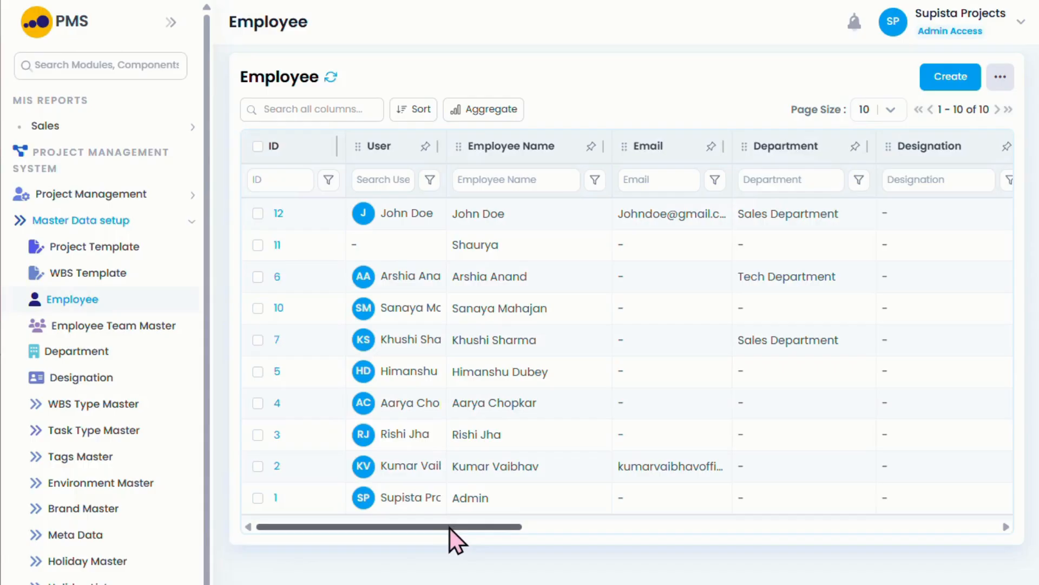
pyautogui.moveTo(449, 528); pyautogui.dragTo(465, 582)
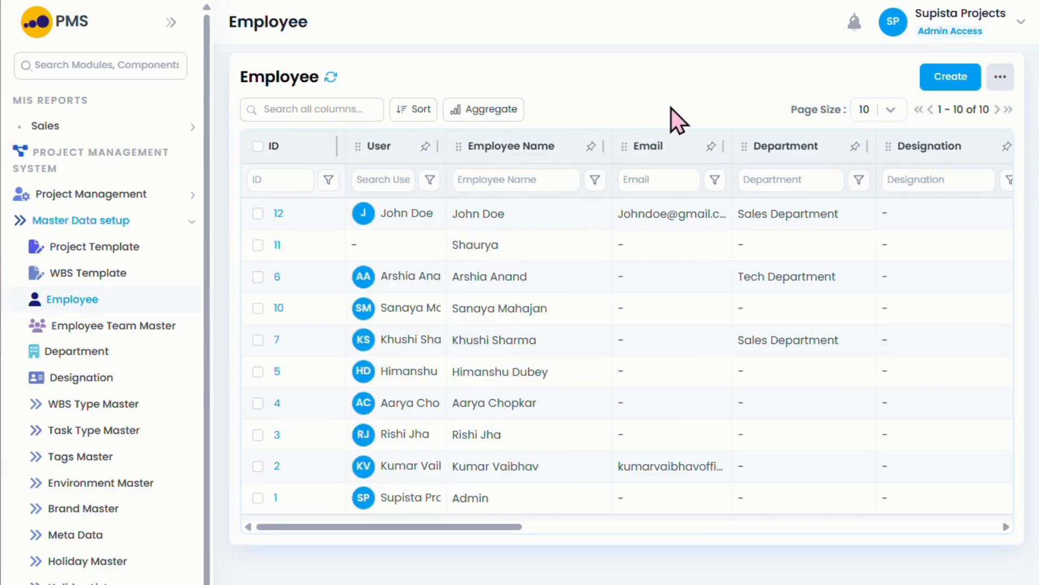
# Step: Pin the User column and scroll right to the Team columns showing Compliance Team
pyautogui.click(426, 146)
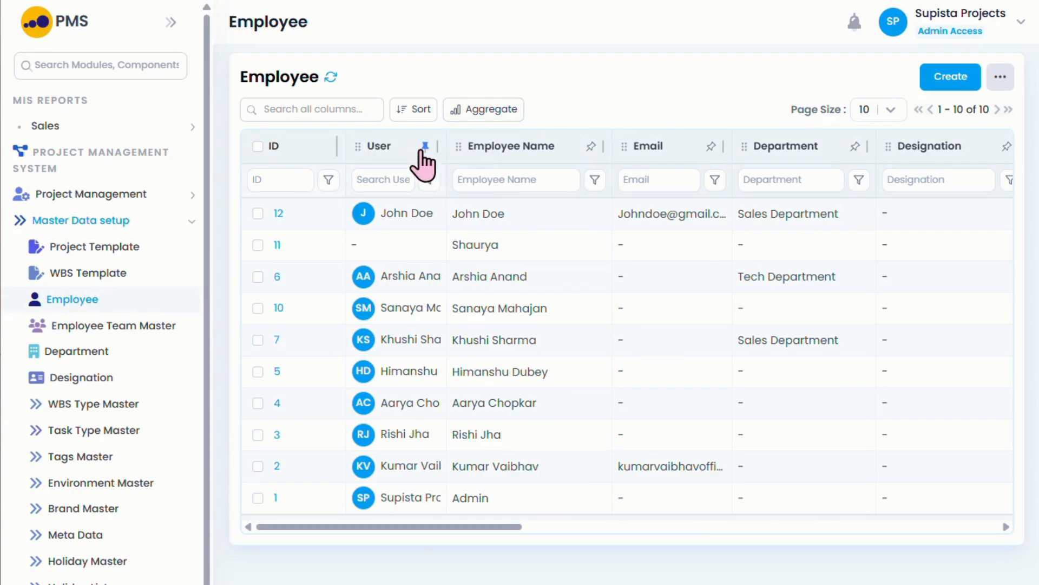
pyautogui.moveTo(427, 526); pyautogui.dragTo(943, 527)
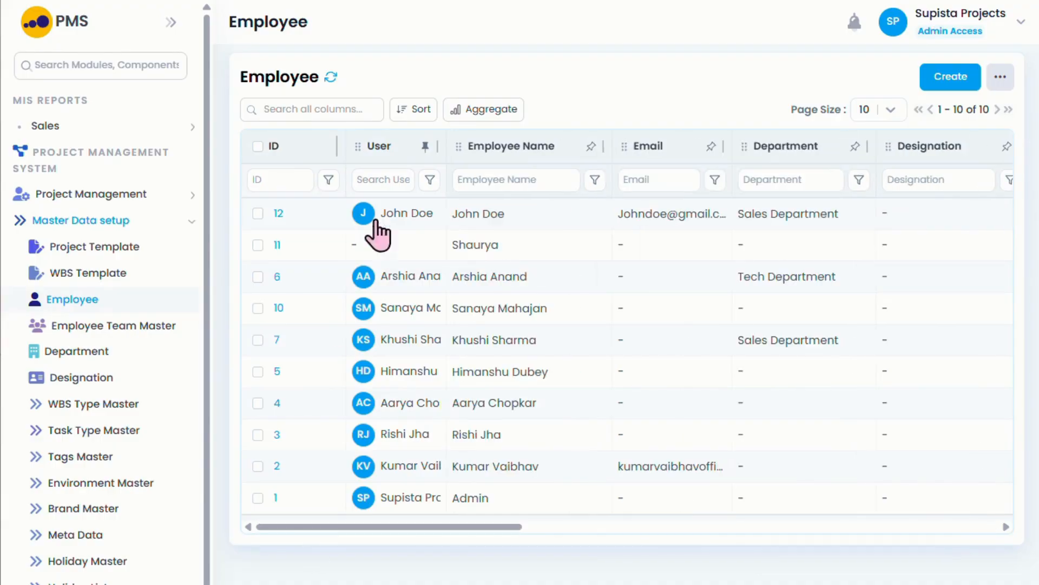
pyautogui.click(425, 146)
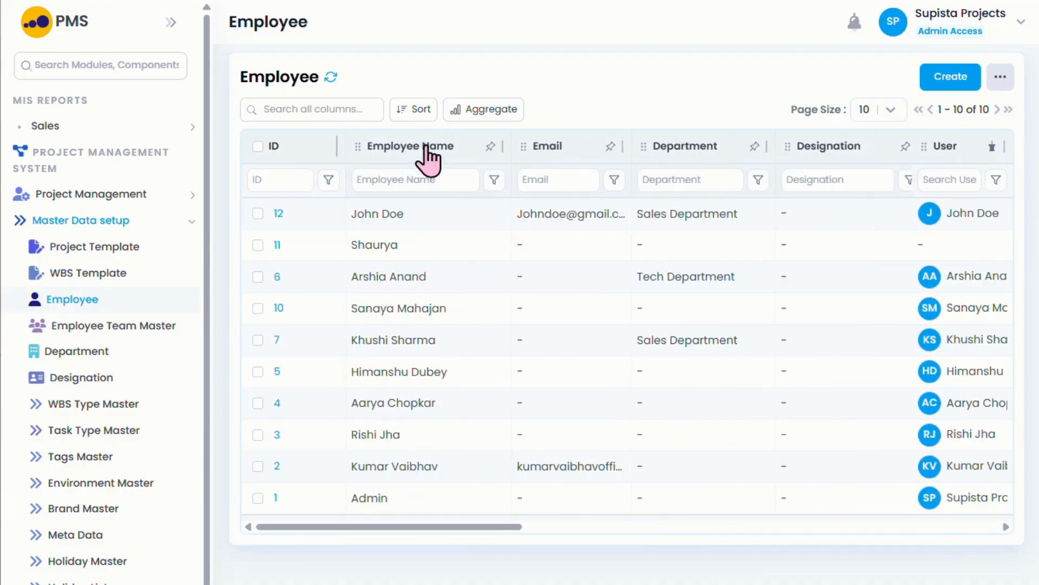
pyautogui.click(994, 147)
pyautogui.moveTo(525, 535); pyautogui.dragTo(719, 531)
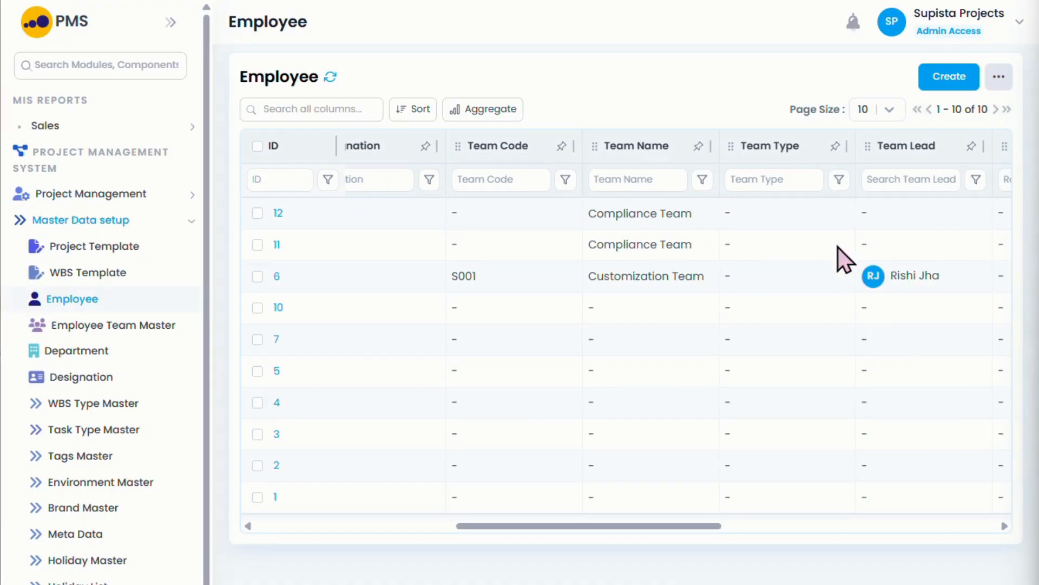
pyautogui.click(702, 179)
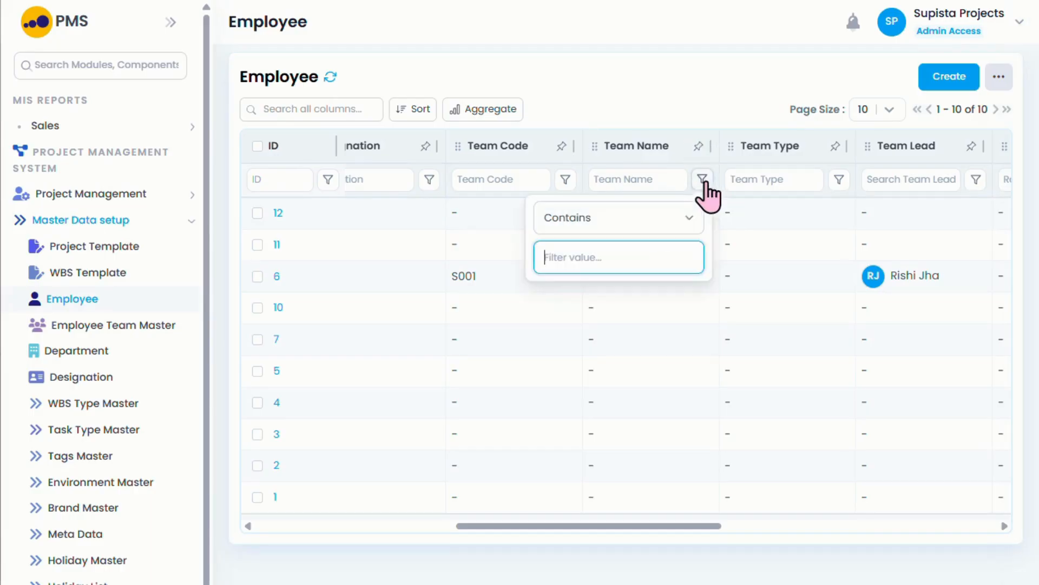
pyautogui.click(668, 222)
pyautogui.click(628, 246)
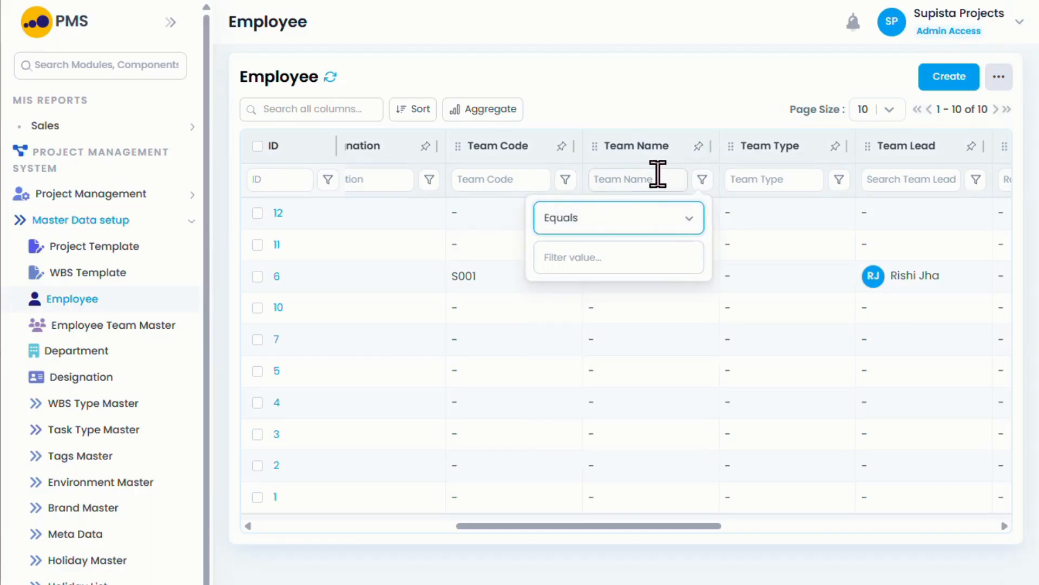
pyautogui.click(622, 263)
pyautogui.click(645, 180)
pyautogui.write('Compliance Team')
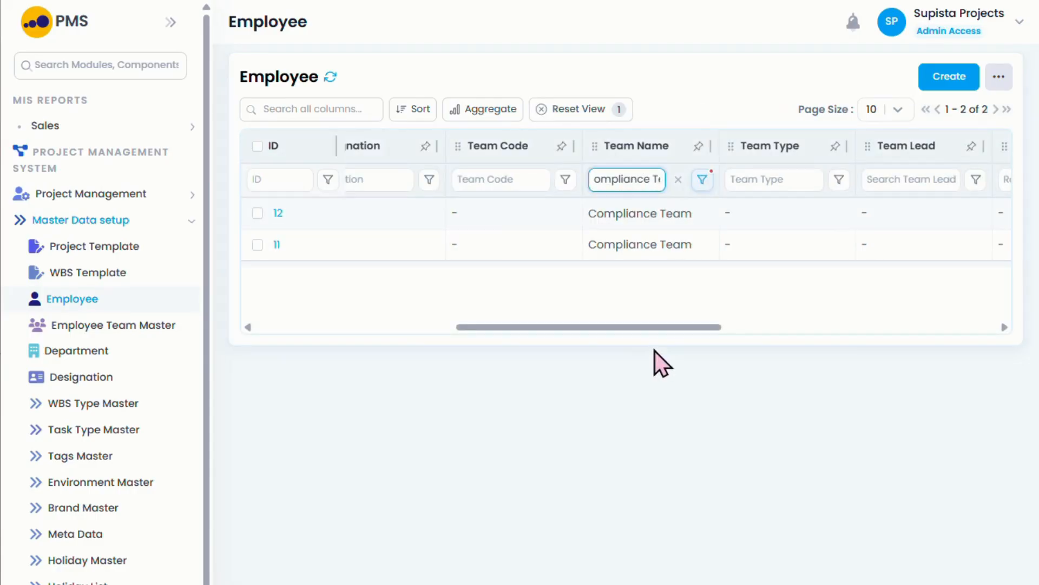
pyautogui.moveTo(667, 322); pyautogui.dragTo(431, 349)
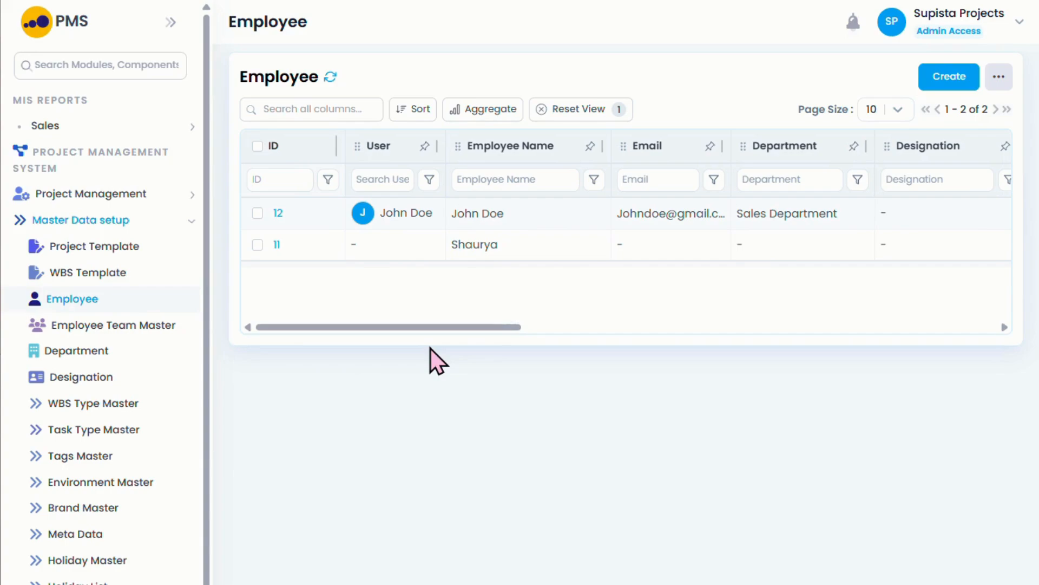
pyautogui.moveTo(482, 325); pyautogui.dragTo(405, 366)
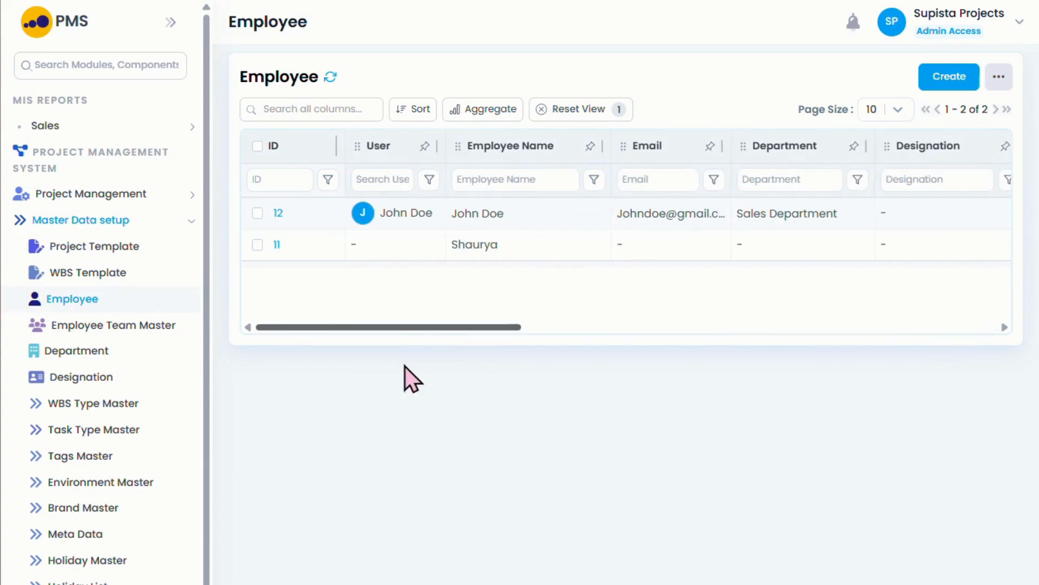
pyautogui.click(554, 110)
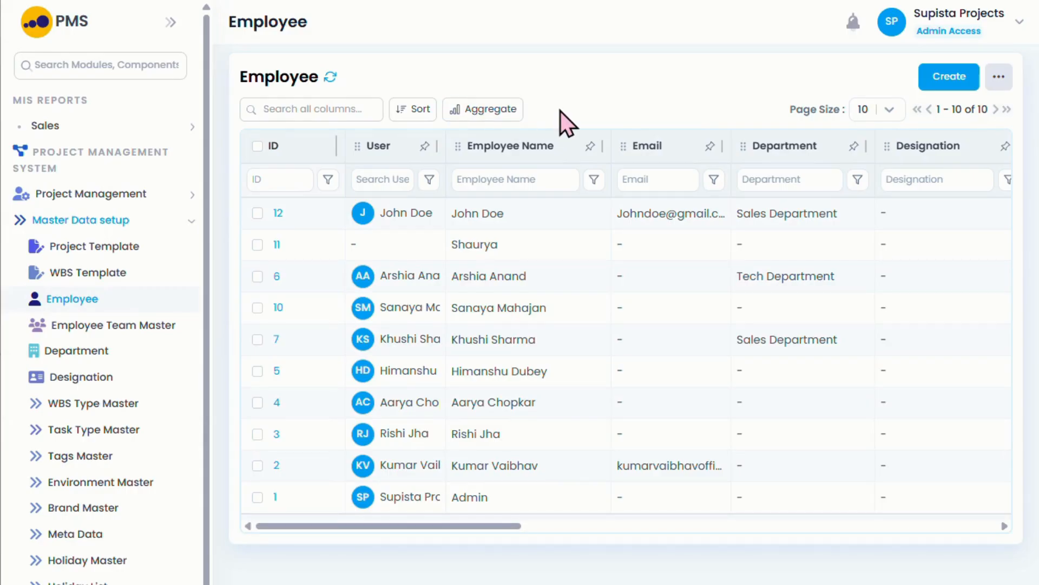
# Step: Apply a COUNT aggregation on Employee Name, then reopen Aggregate to clear it
pyautogui.click(501, 111)
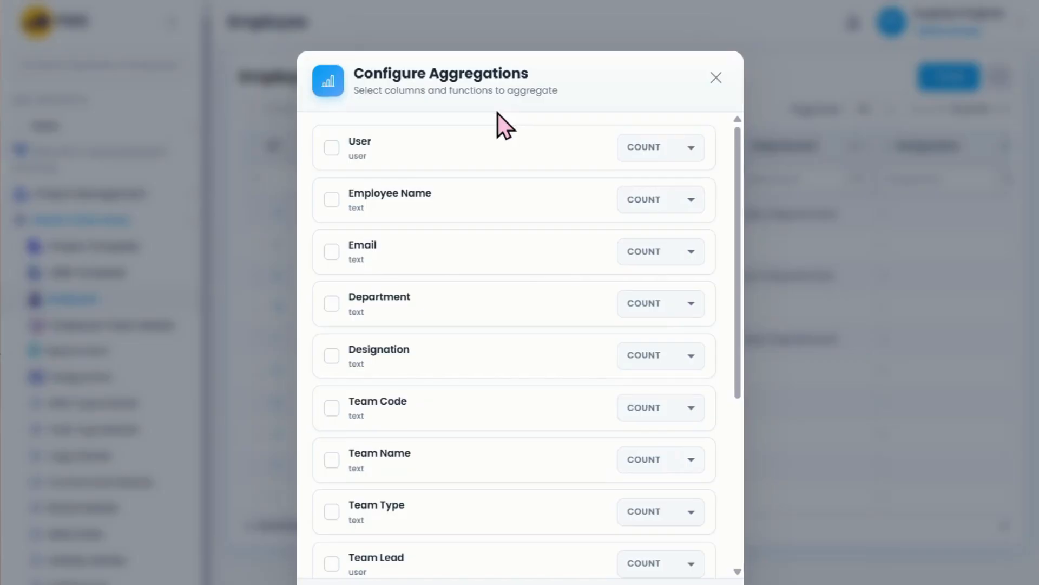
pyautogui.click(332, 199)
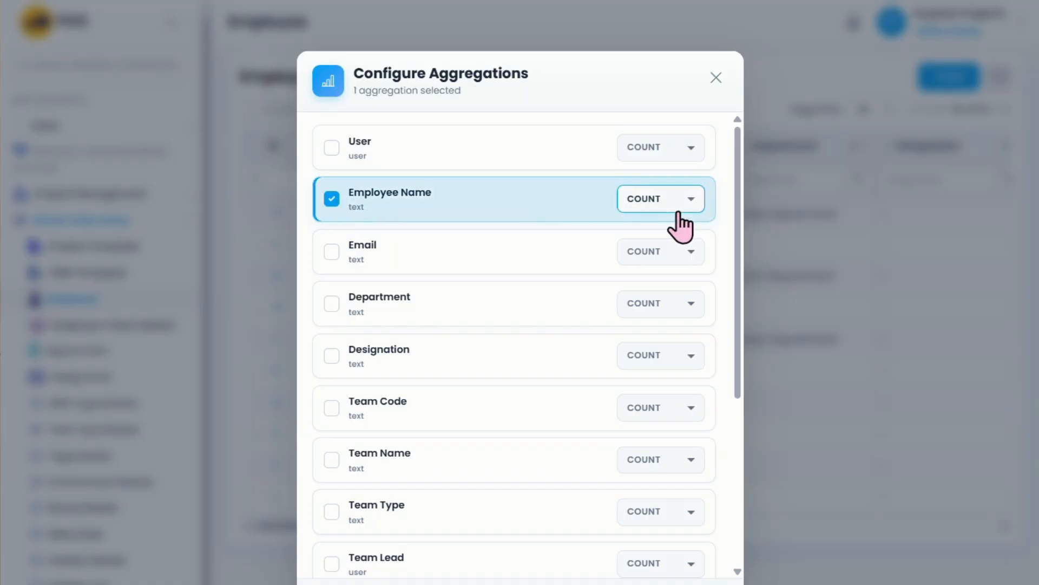
pyautogui.click(684, 209)
pyautogui.click(682, 210)
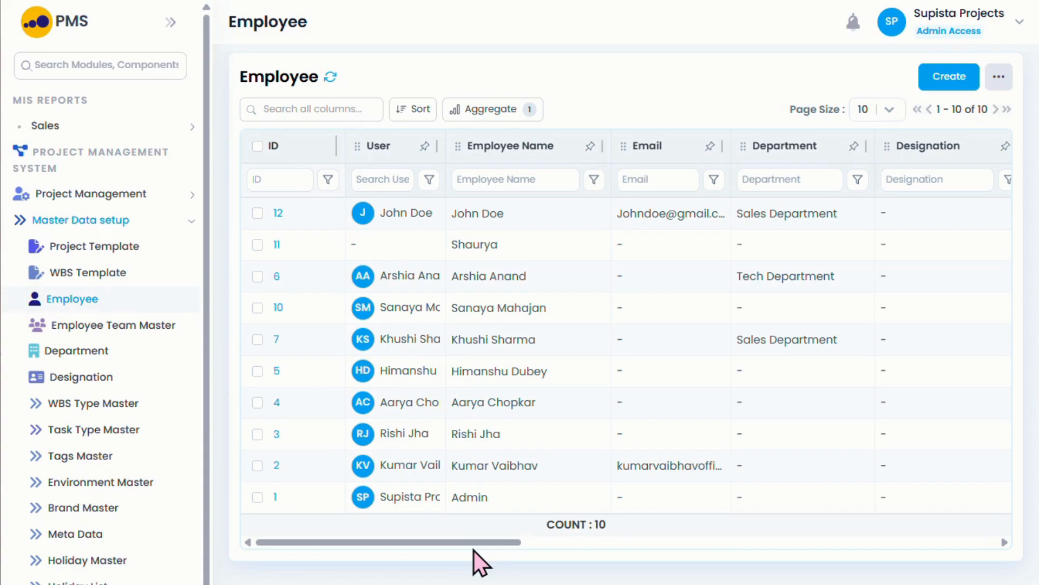
pyautogui.moveTo(473, 544)
pyautogui.mouseDown()
pyautogui.moveTo(989, 534)
pyautogui.moveTo(468, 547)
pyautogui.mouseUp()
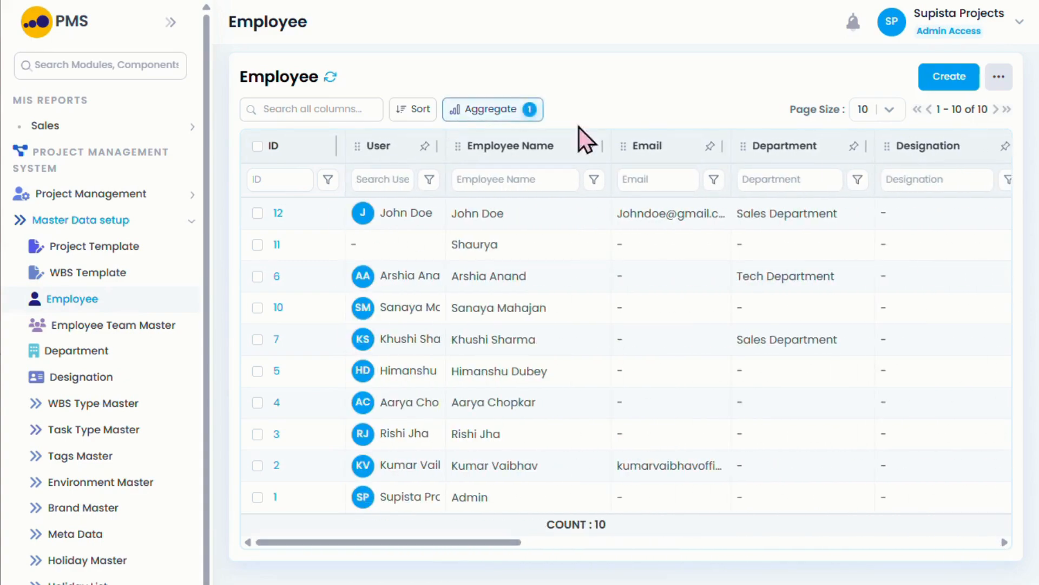
pyautogui.click(476, 109)
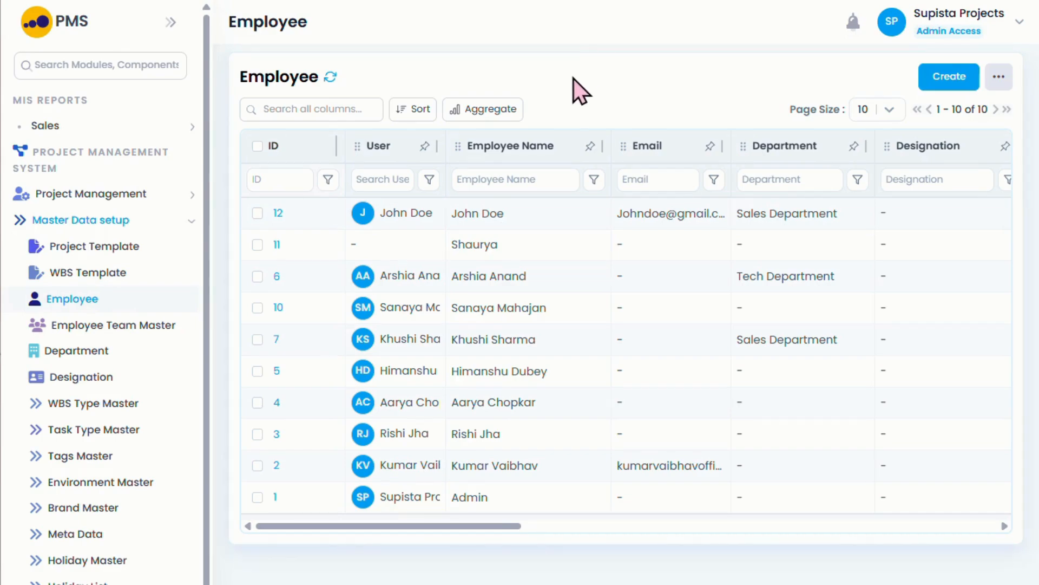
# Step: Go to Project Management > Task List and begin a new task
pyautogui.click(144, 196)
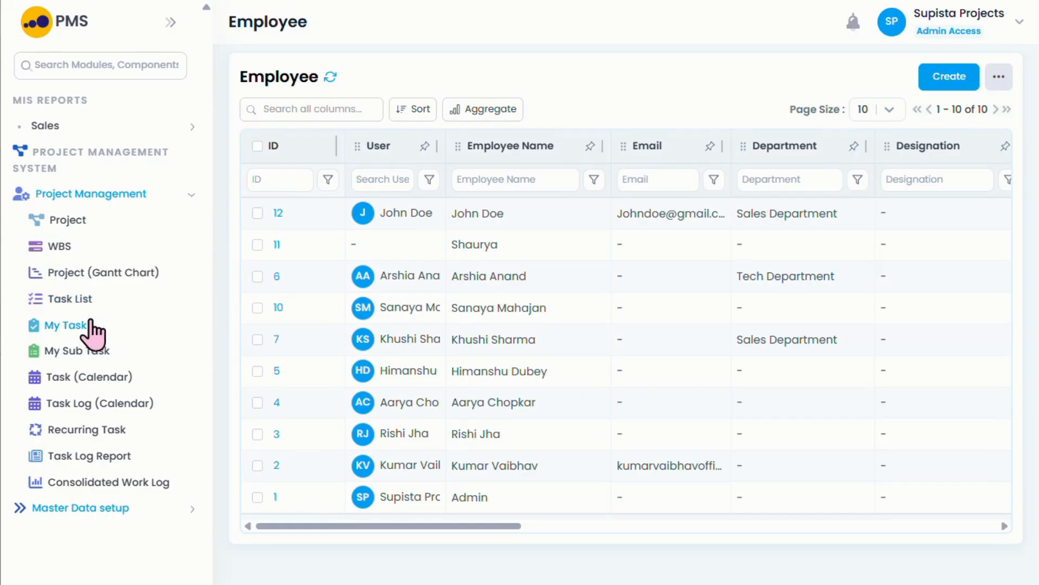
pyautogui.click(85, 301)
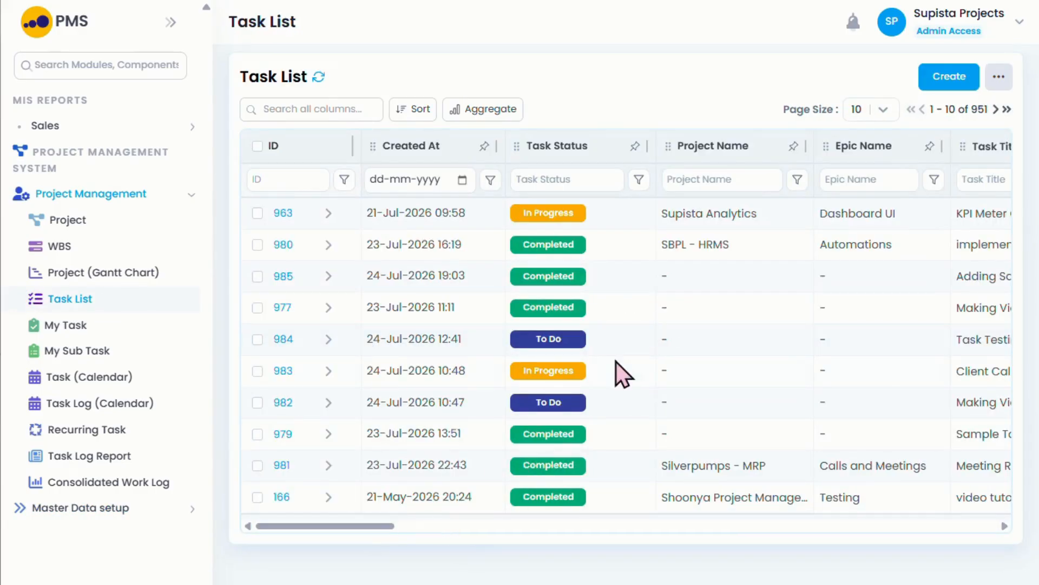
pyautogui.click(952, 78)
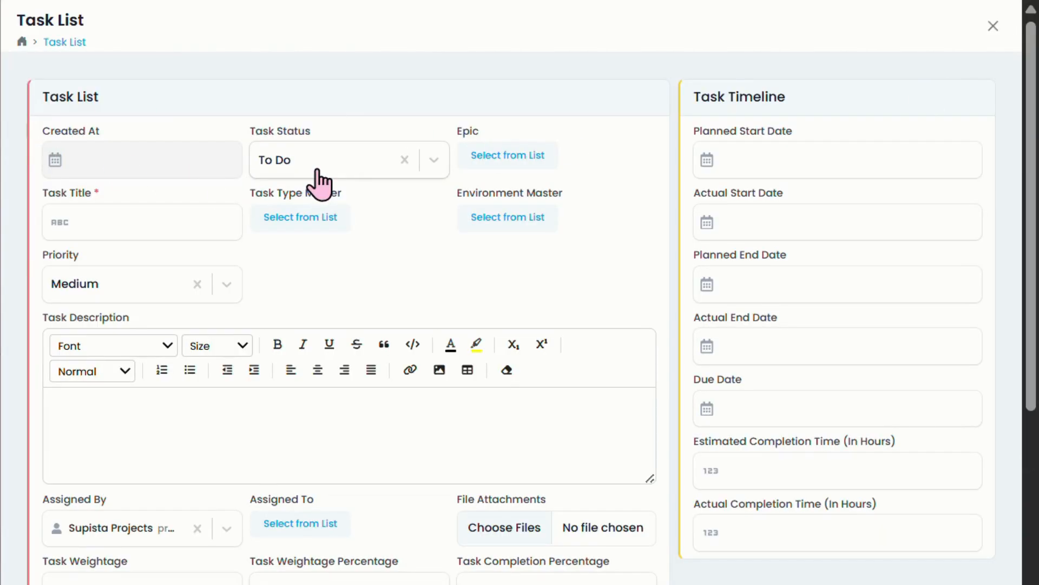
# Step: Leave the Epic empty and enter 'Sample Task' as the task title
pyautogui.click(505, 160)
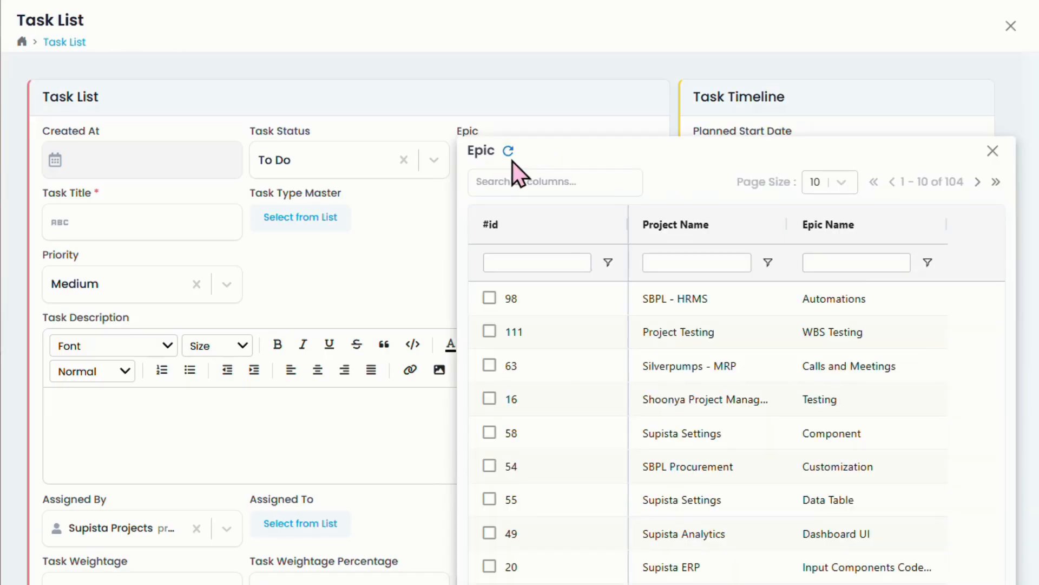
pyautogui.click(566, 99)
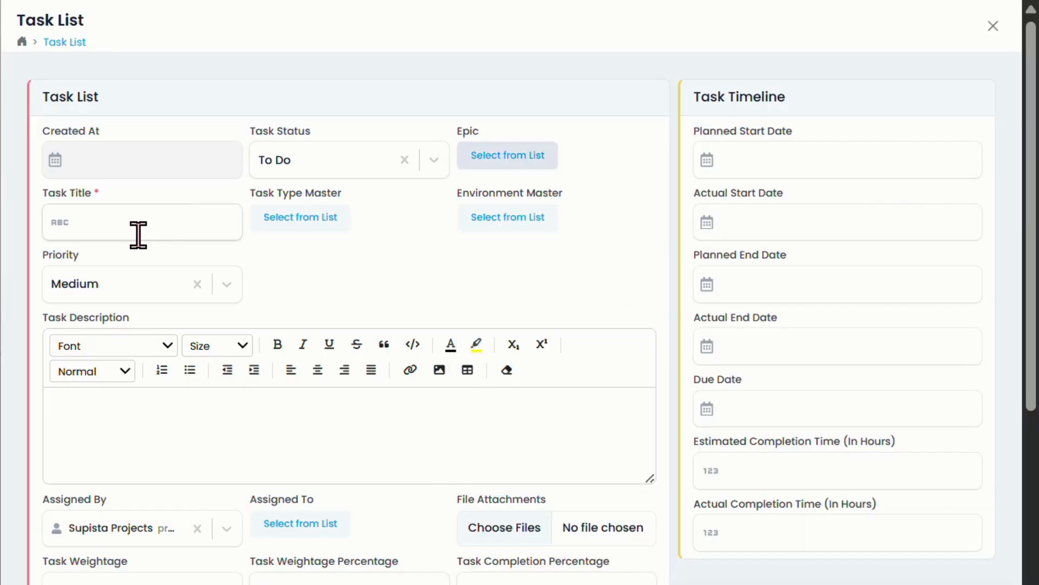
pyautogui.click(190, 233)
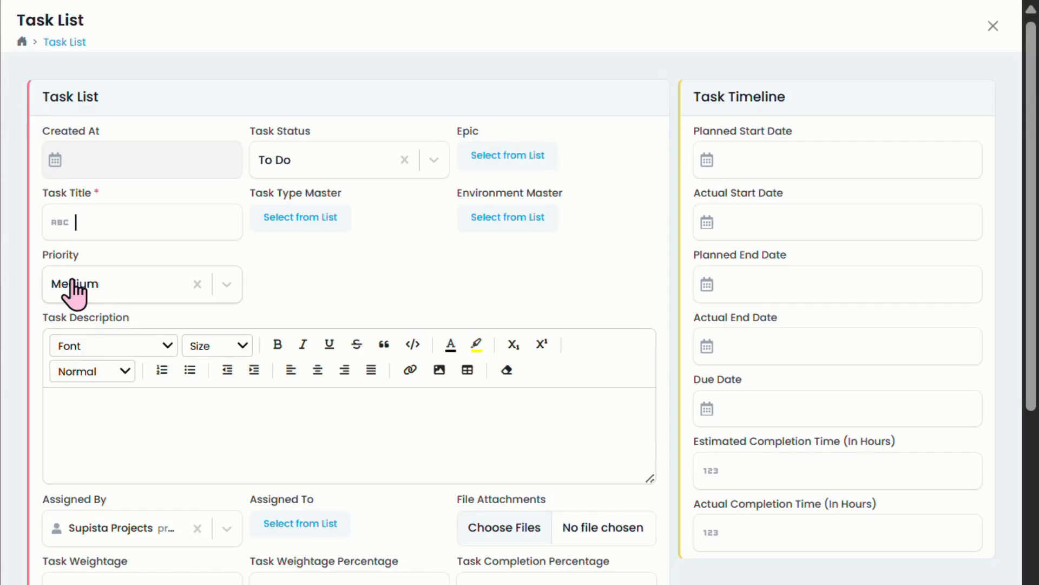
pyautogui.write('Sample')
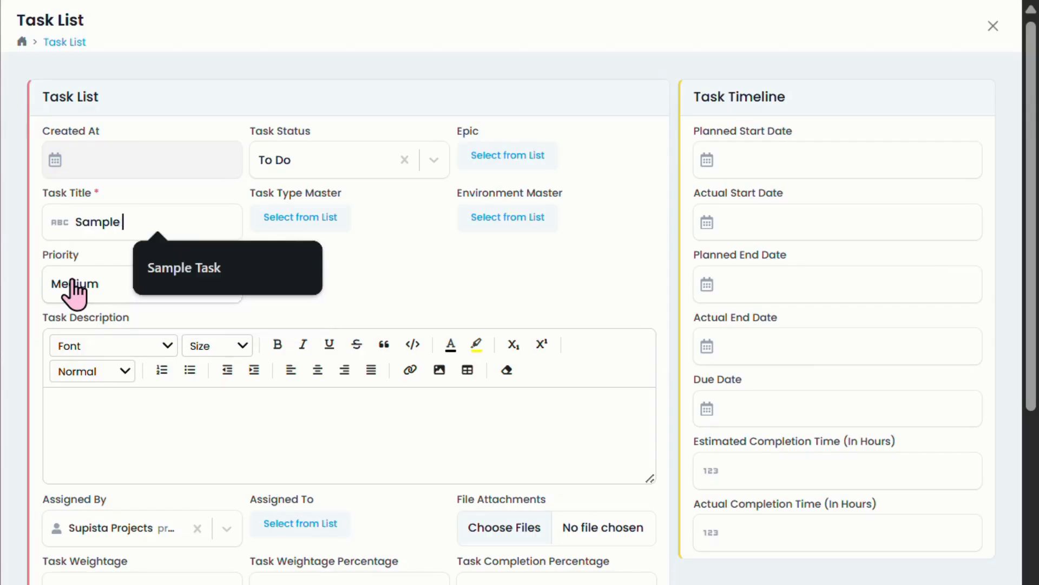
pyautogui.write(' Tas')
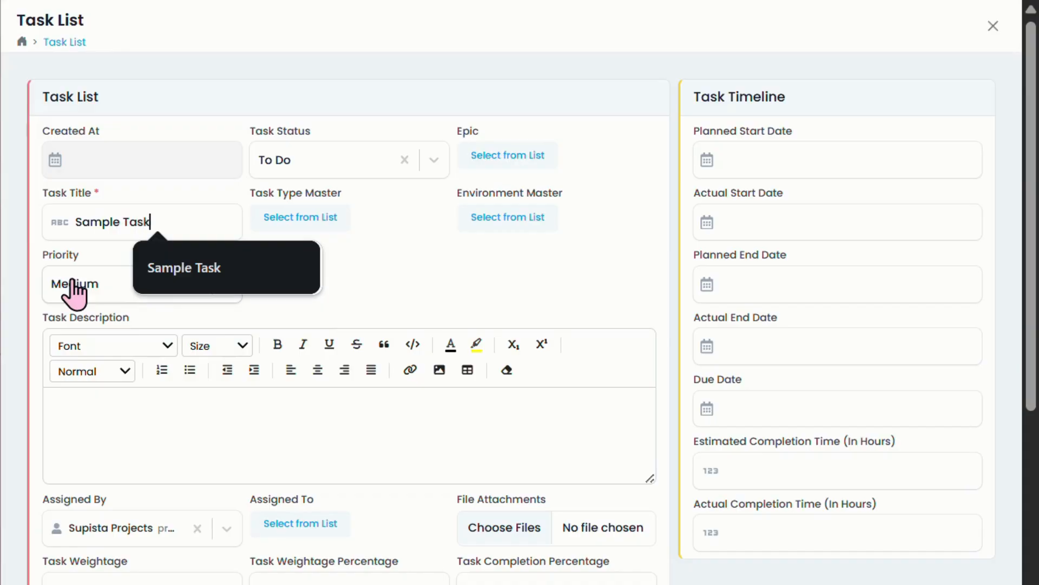
pyautogui.write('k')
pyautogui.scroll(-2, 209, 287)
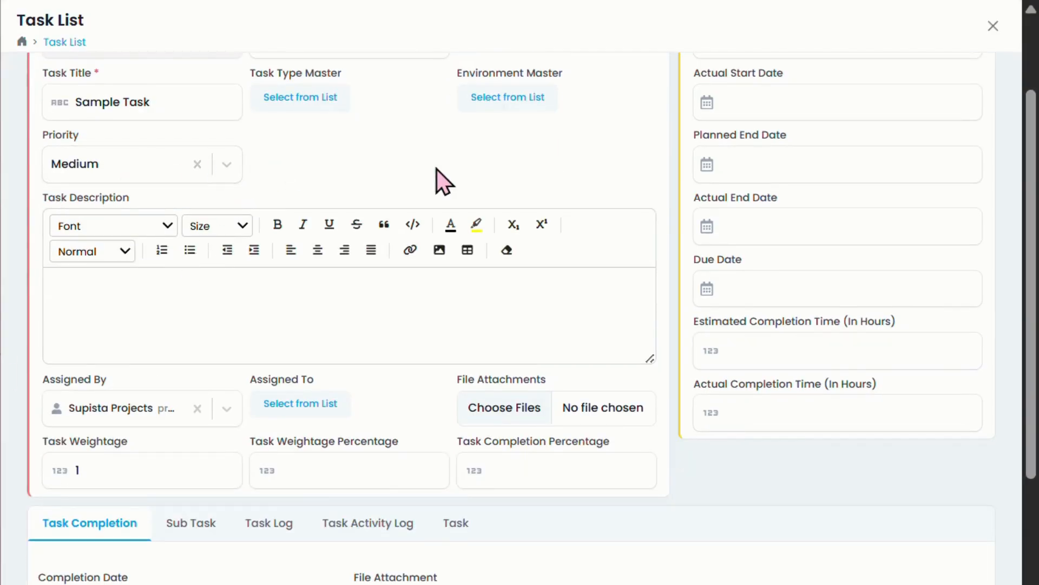
pyautogui.scroll(-2, 441, 179)
pyautogui.scroll(4, 486, 279)
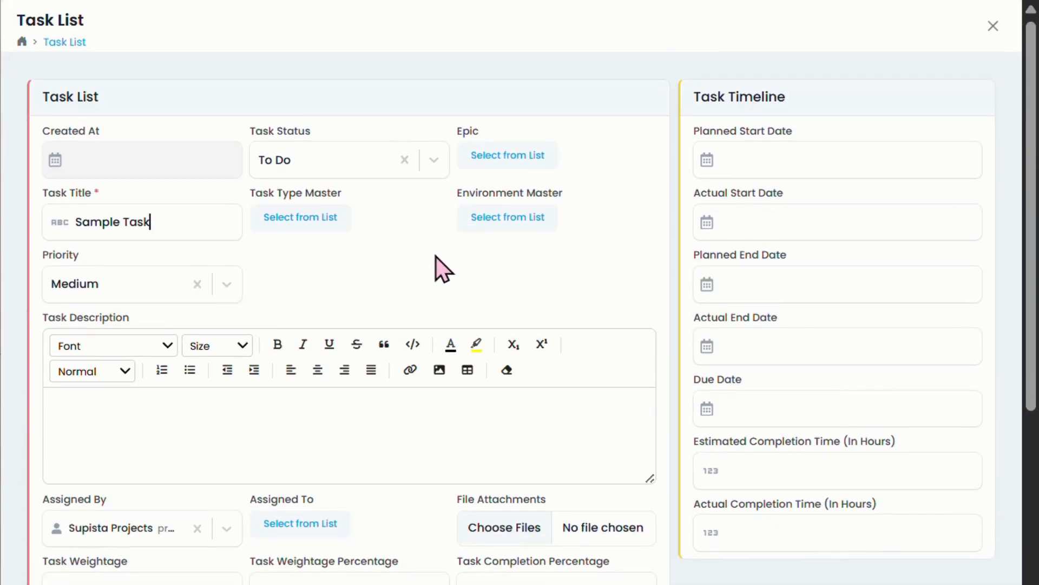
pyautogui.scroll(-2, 341, 317)
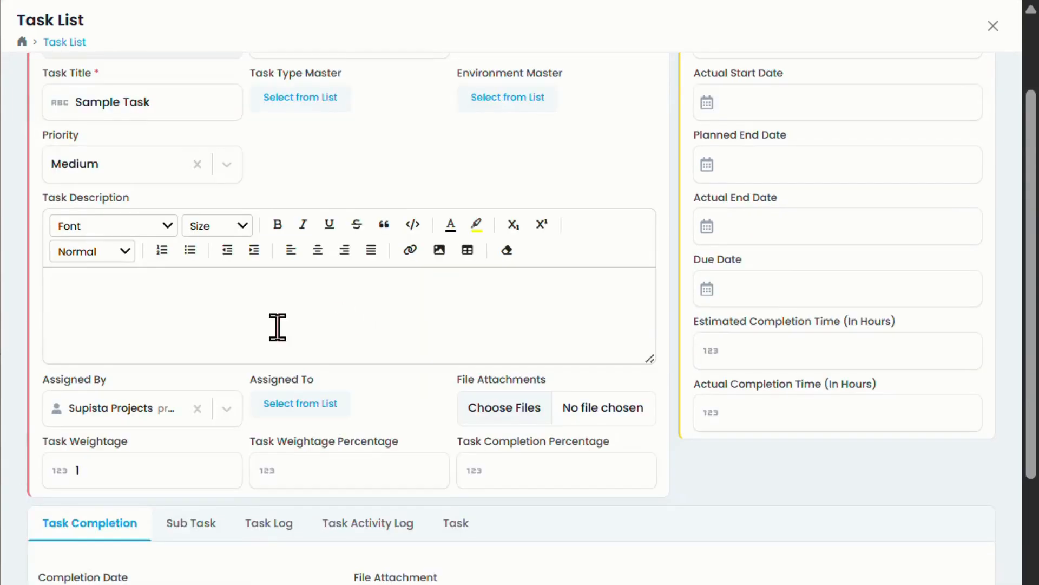
pyautogui.scroll(-2, 186, 345)
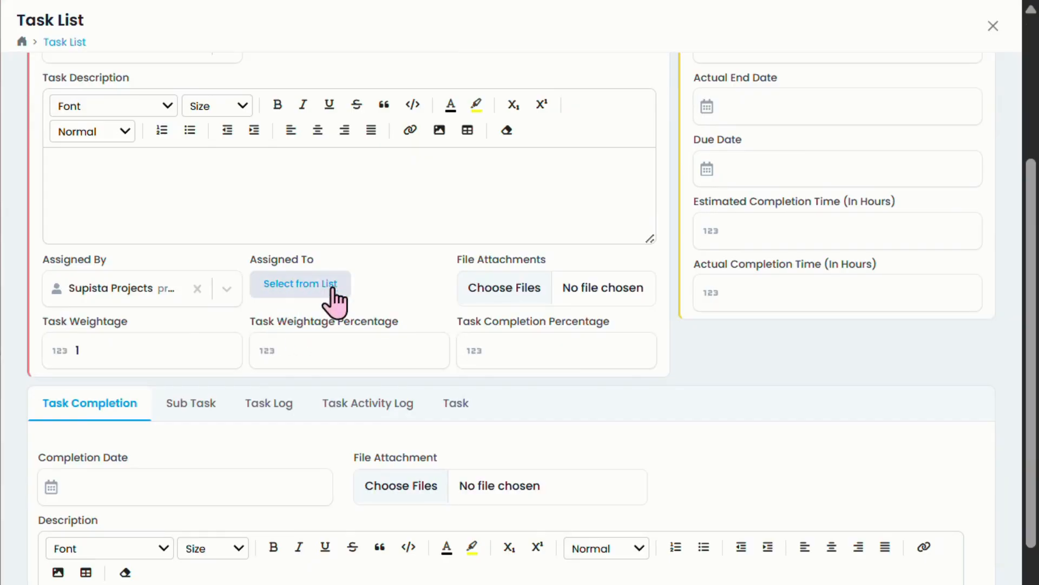
pyautogui.click(299, 287)
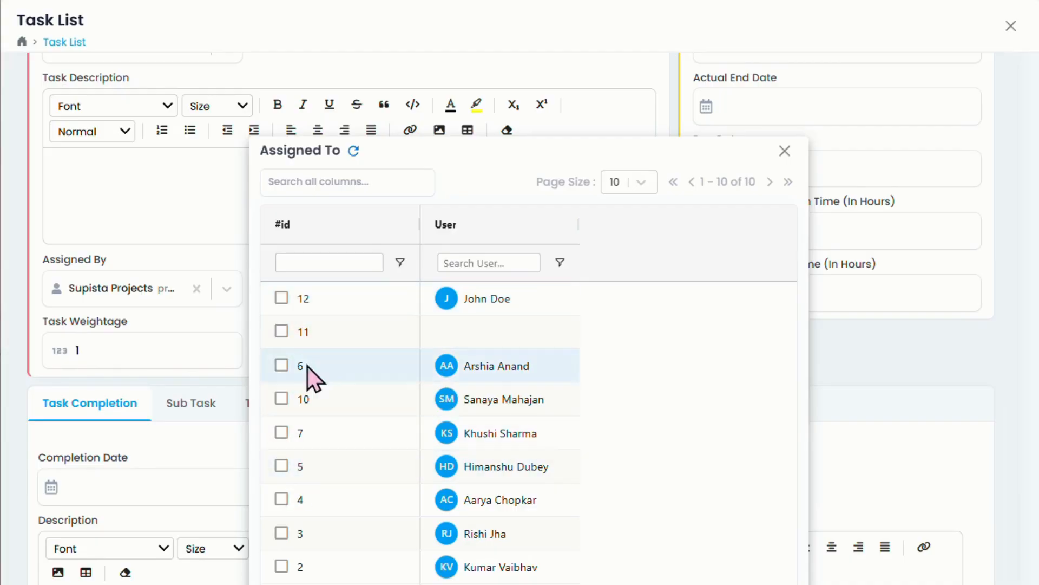
# Step: Assign the task to the new employee (ID 12) and close the task form
pyautogui.click(284, 301)
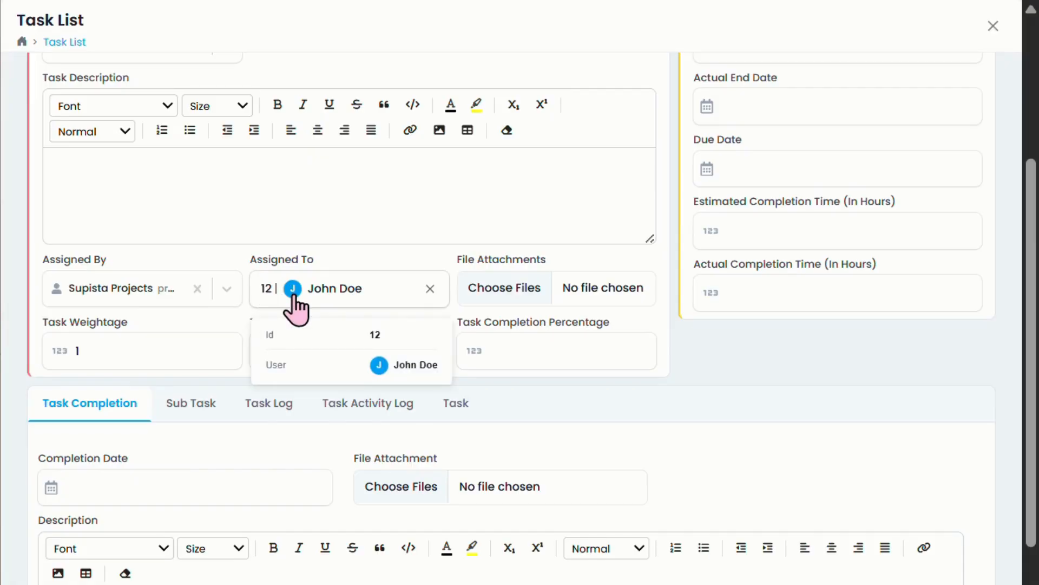
pyautogui.click(993, 26)
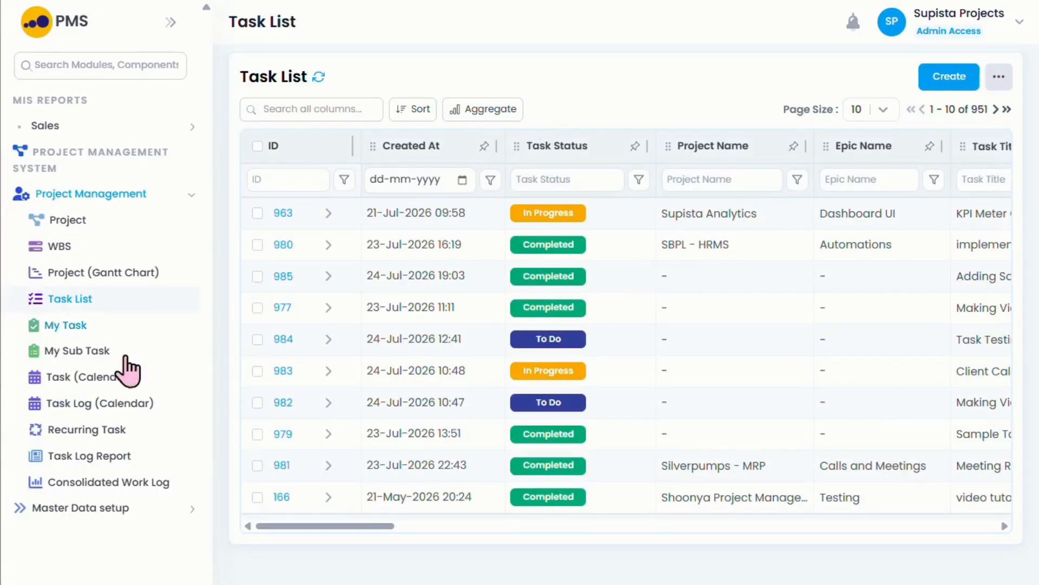
# Step: Expand Master Data setup and open the Employee Team Master page
pyautogui.click(95, 508)
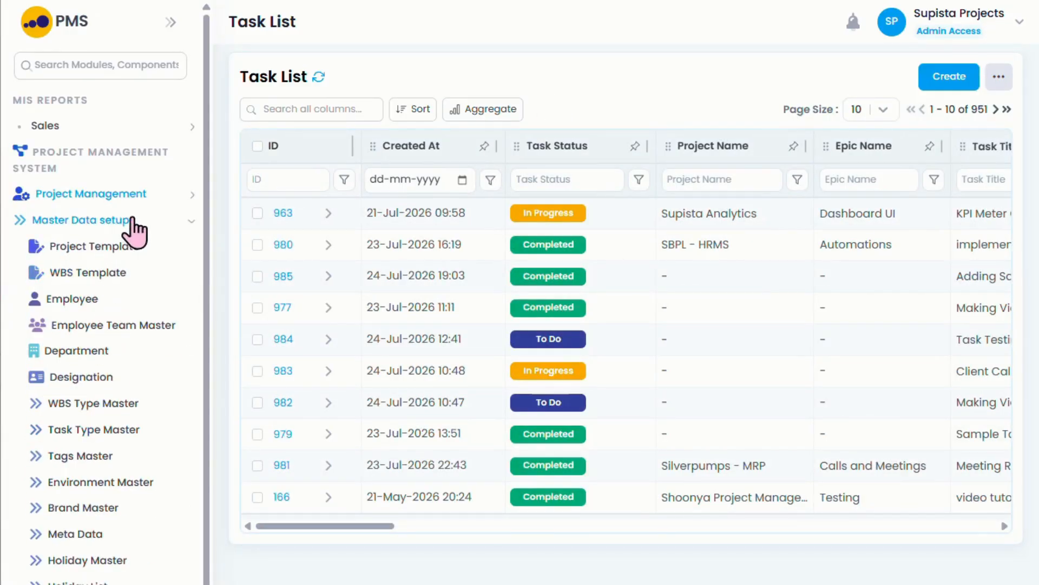
pyautogui.scroll(-1, 149, 232)
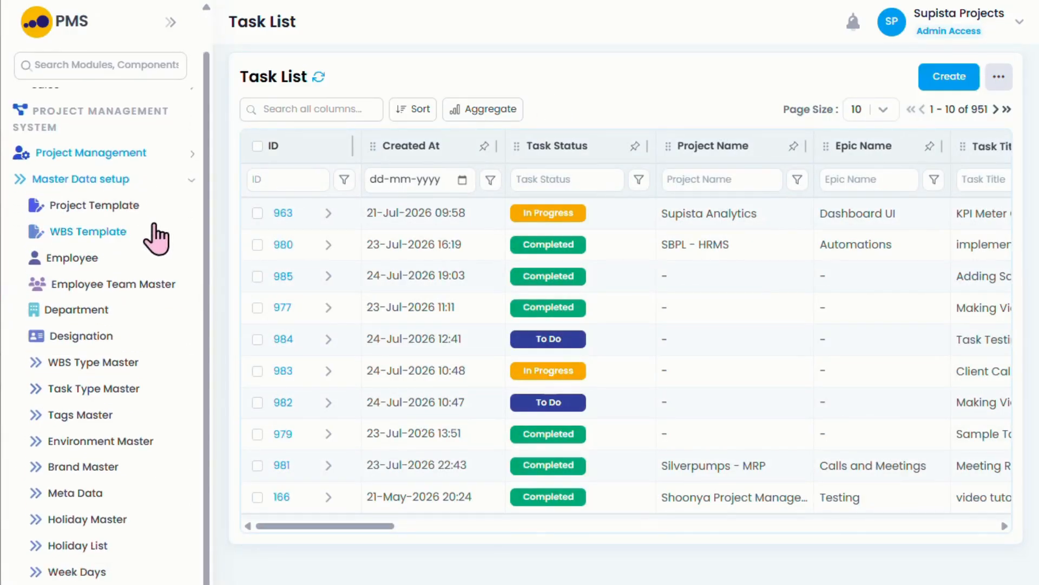
pyautogui.click(135, 283)
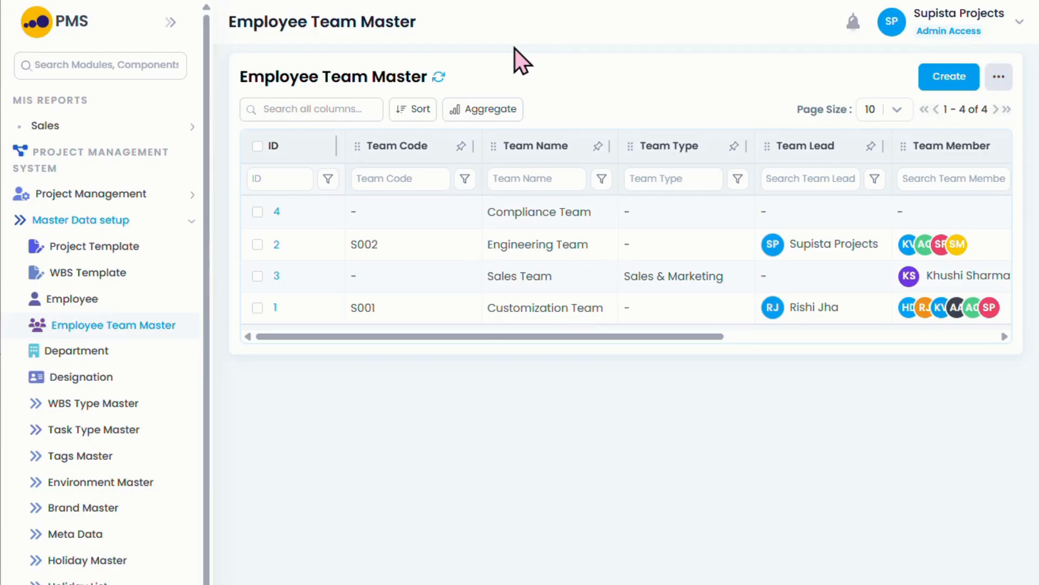
# Step: Start a new team record with Team Code T01 and Team Name 'Engineering Team'
pyautogui.click(935, 92)
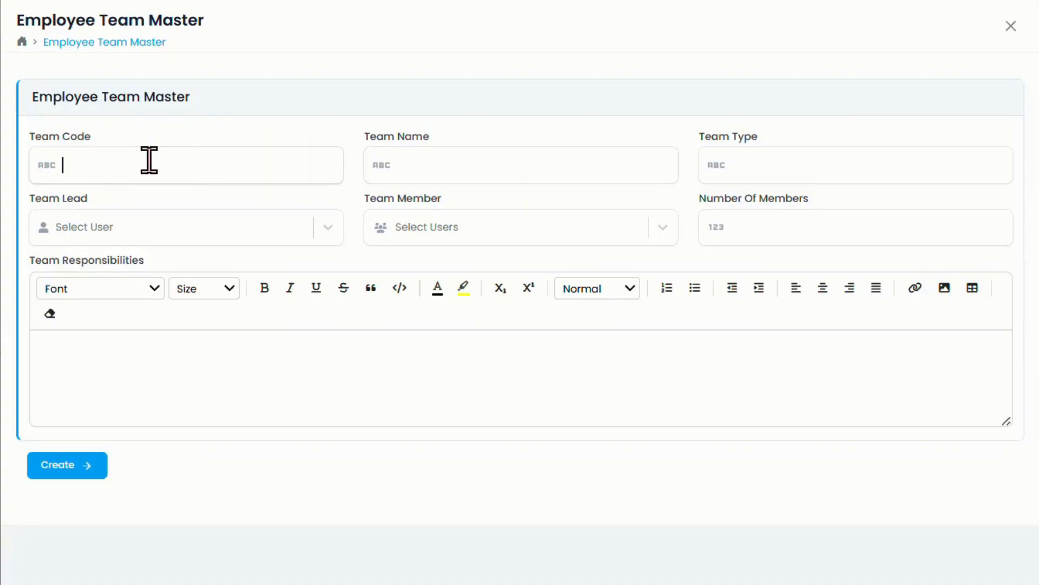
pyautogui.click(149, 160)
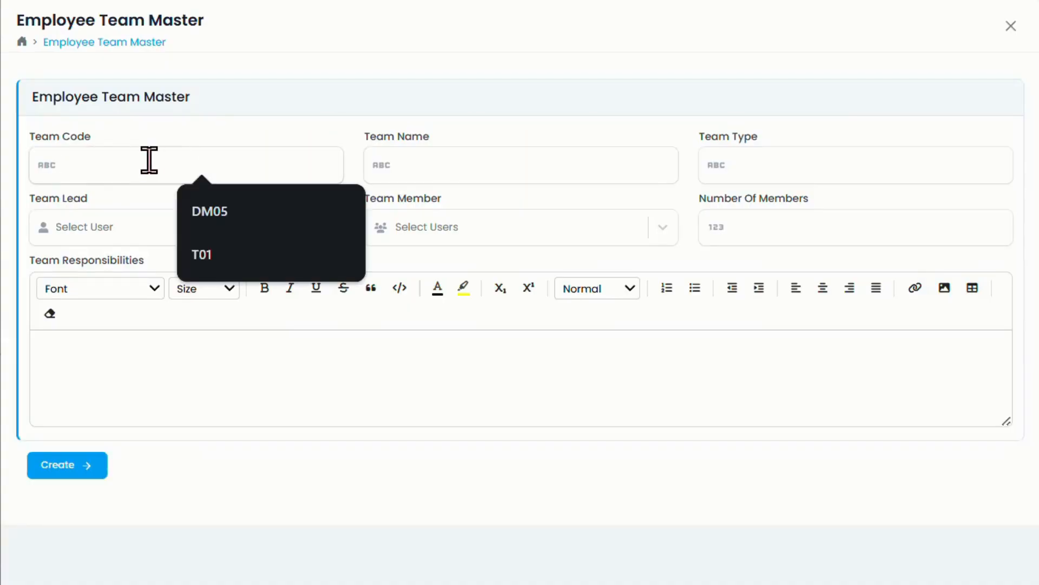
pyautogui.click(209, 241)
pyautogui.click(465, 169)
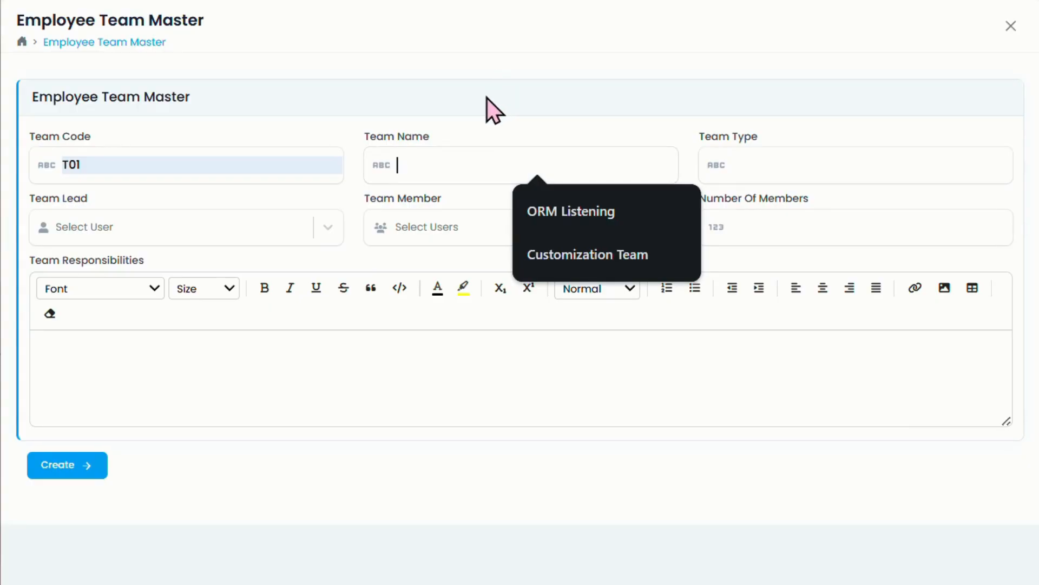
pyautogui.write('Eng')
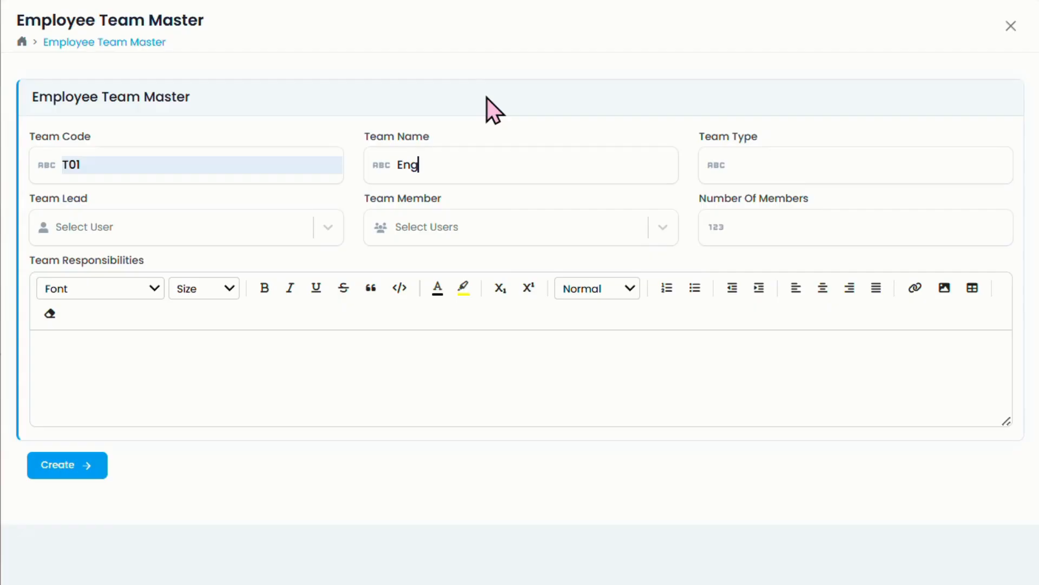
pyautogui.write('ineering Team')
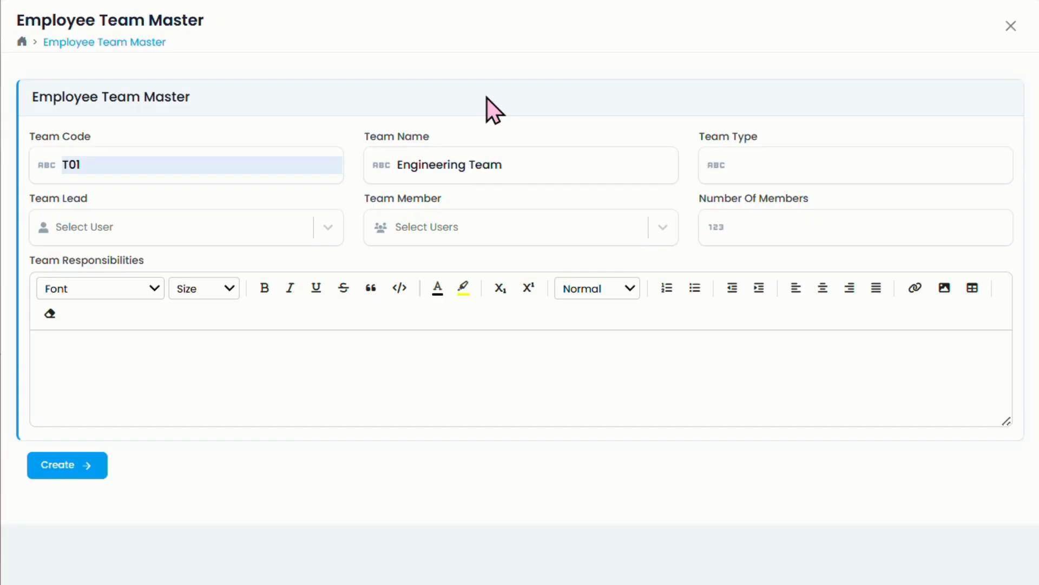
pyautogui.click(820, 163)
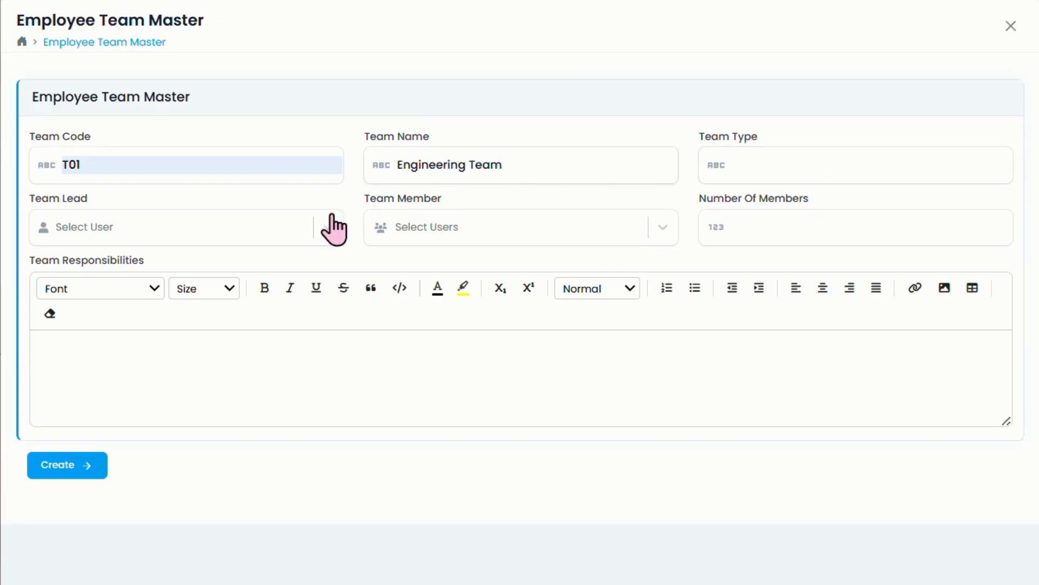
# Step: Make the second listed user team lead, and add the new employee and the lead as members
pyautogui.click(210, 238)
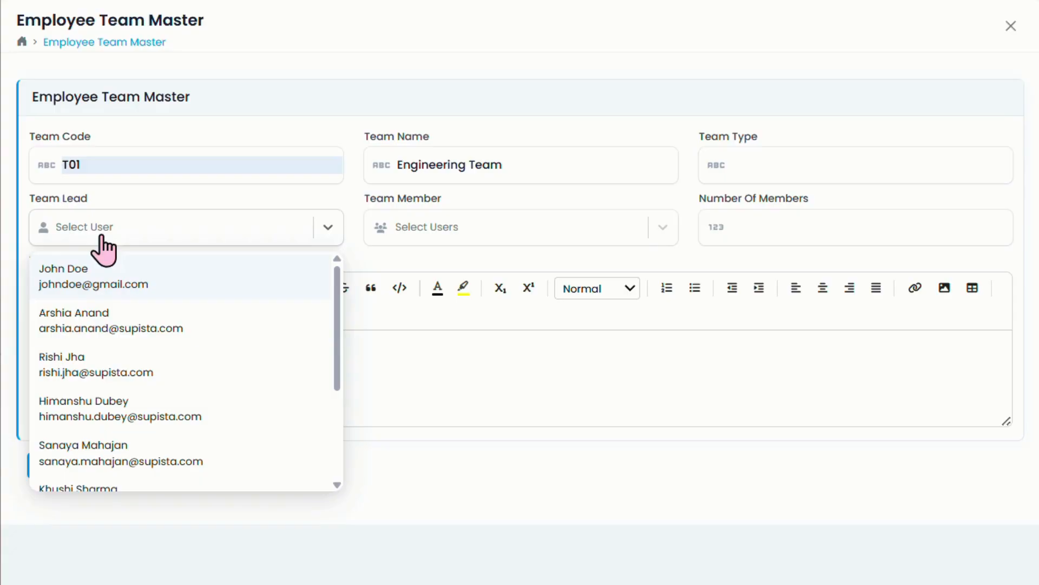
pyautogui.click(110, 317)
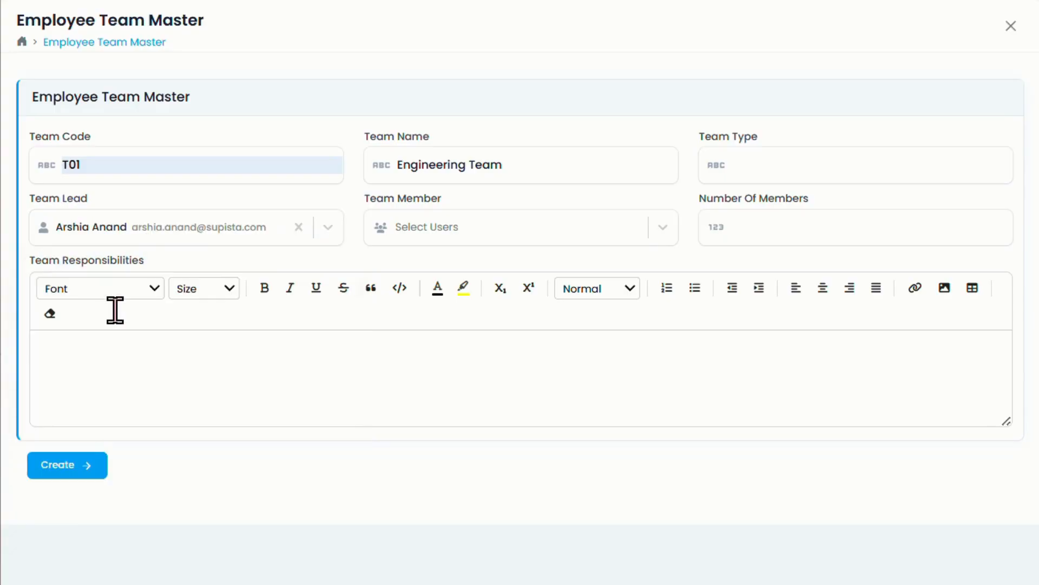
pyautogui.click(455, 228)
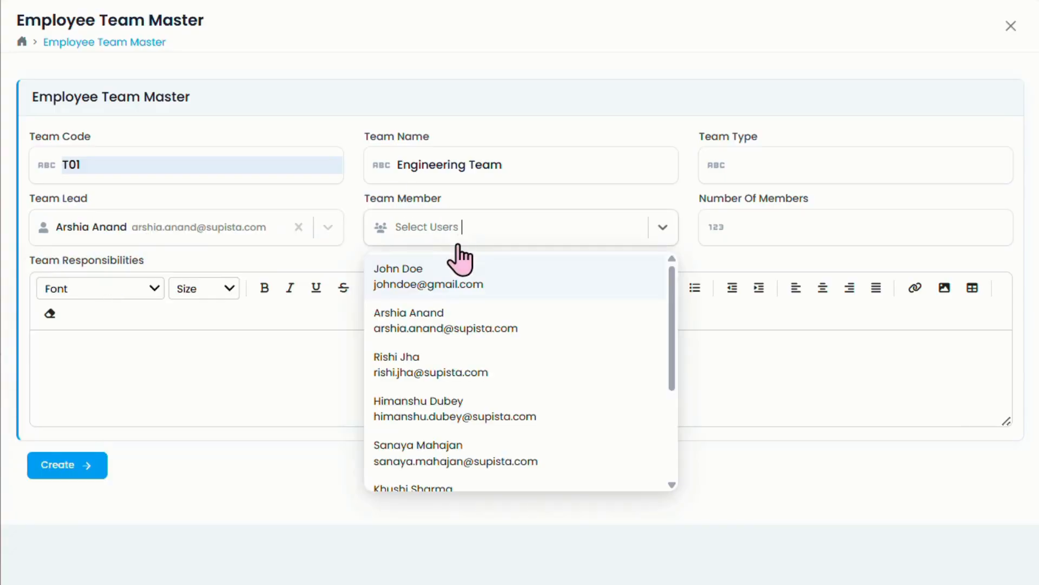
pyautogui.click(515, 285)
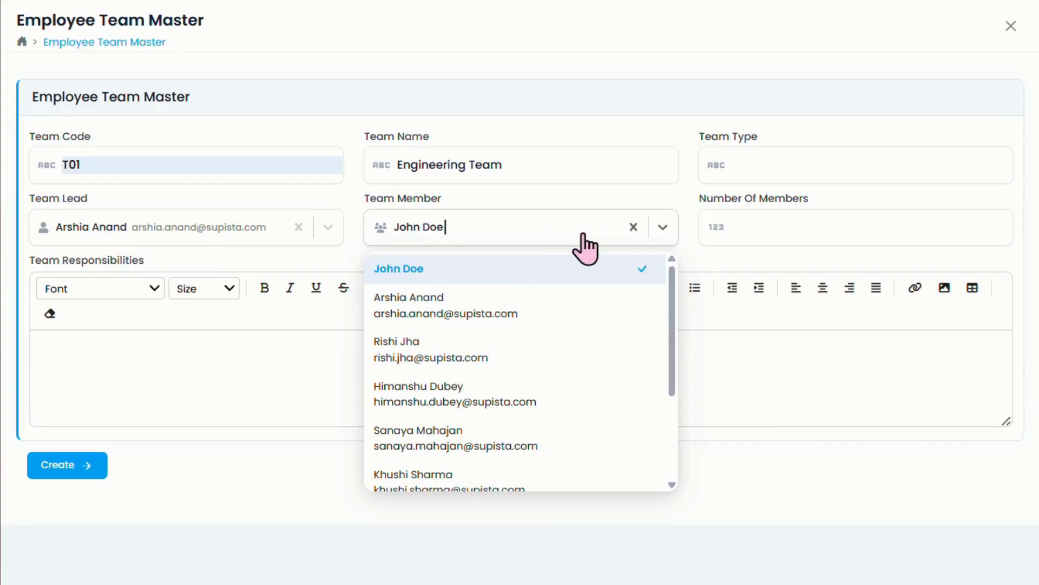
pyautogui.scroll(-3, 571, 352)
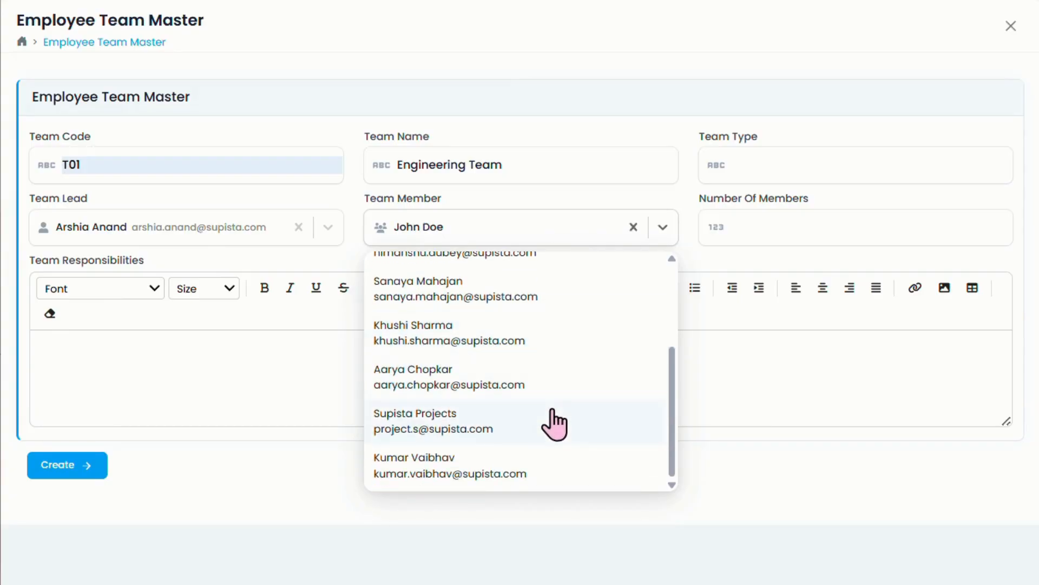
pyautogui.scroll(3, 546, 449)
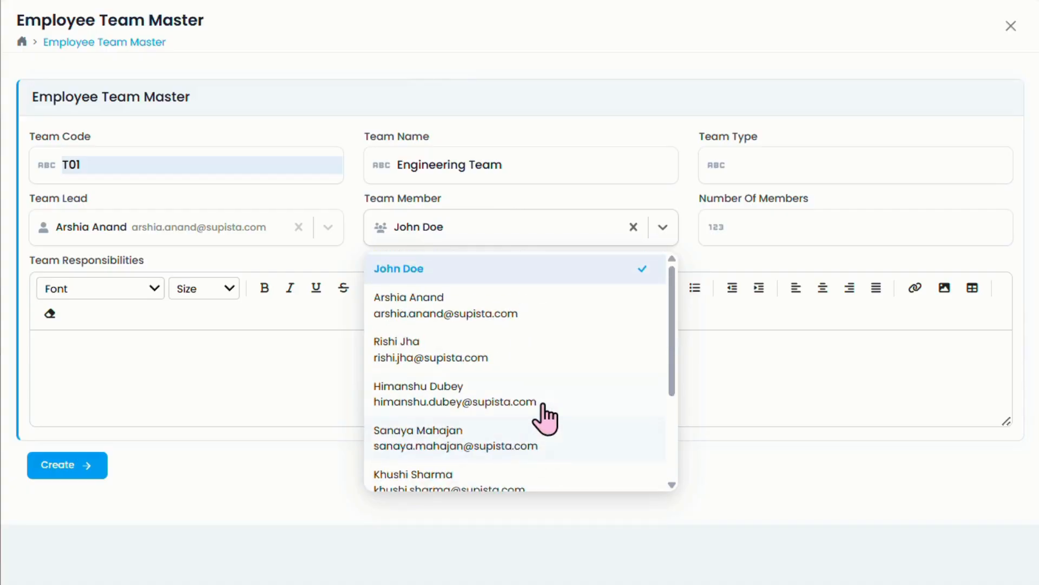
pyautogui.click(552, 315)
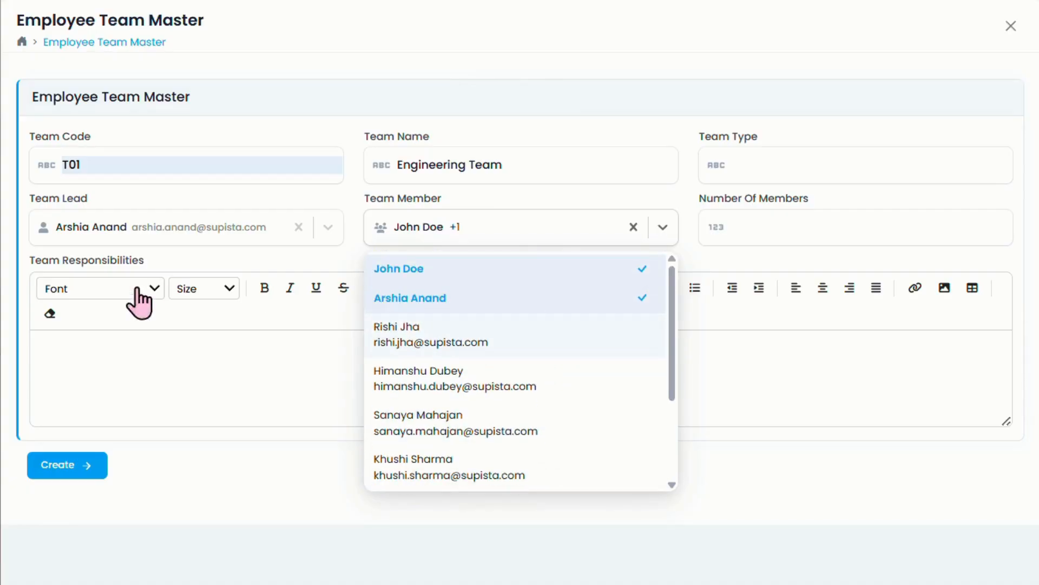
pyautogui.click(511, 103)
# Step: Set Number Of Members to 2
pyautogui.click(822, 232)
pyautogui.write('2')
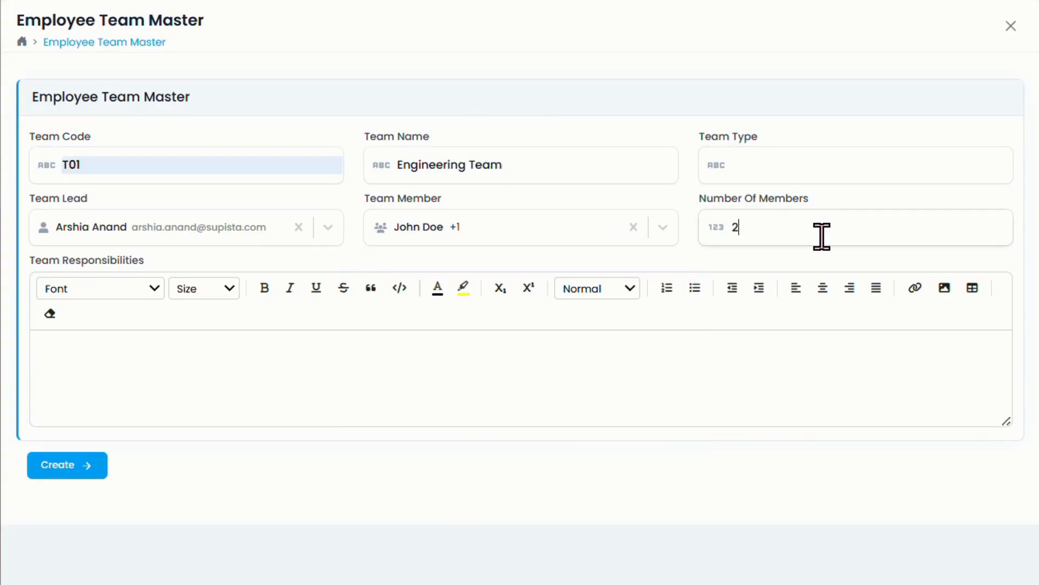
pyautogui.click(58, 354)
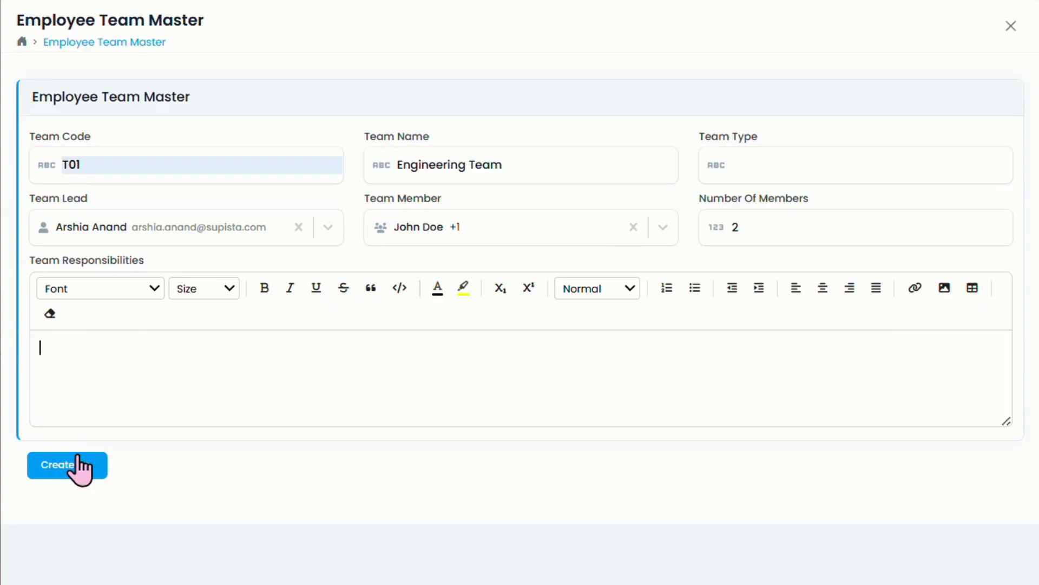
# Step: Create the T01 Engineering Team record and close it to return to the list
pyautogui.click(59, 461)
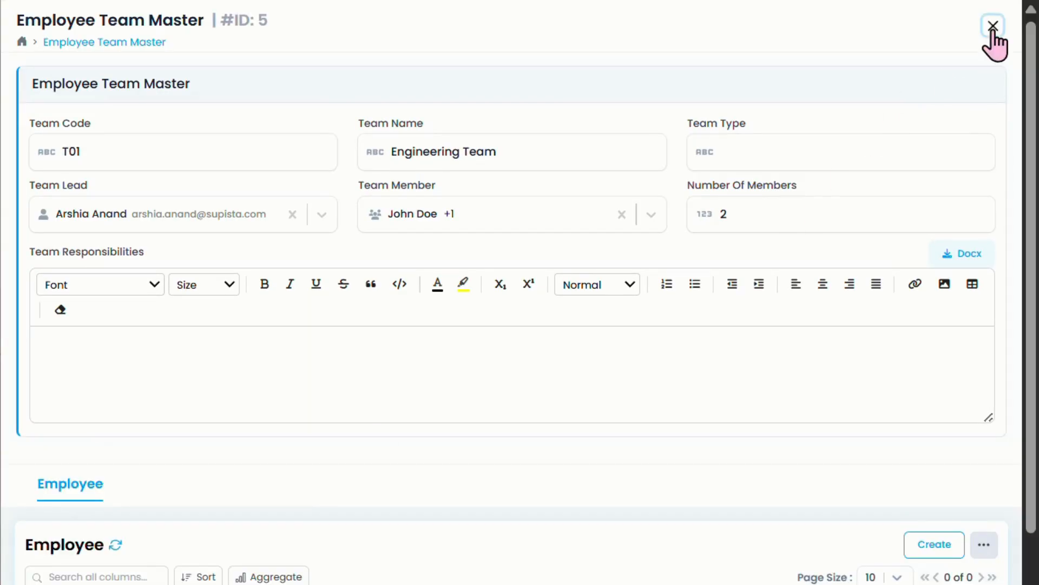
pyautogui.click(998, 25)
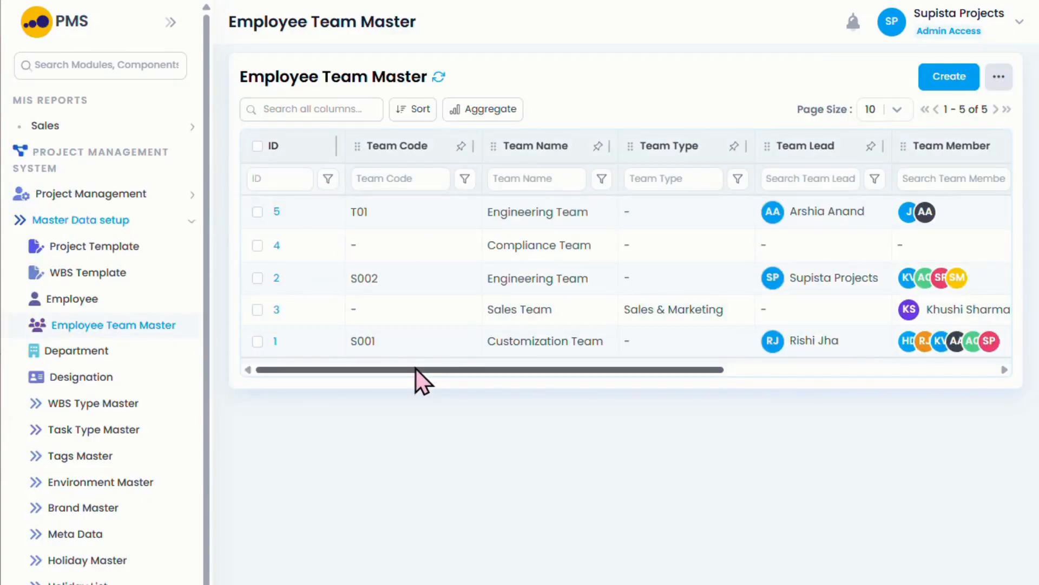
pyautogui.moveTo(526, 371); pyautogui.dragTo(442, 400)
# Step: Reassign employee ID 12 from Compliance Team to team 5, T01 Engineering Team, and update
pyautogui.click(133, 297)
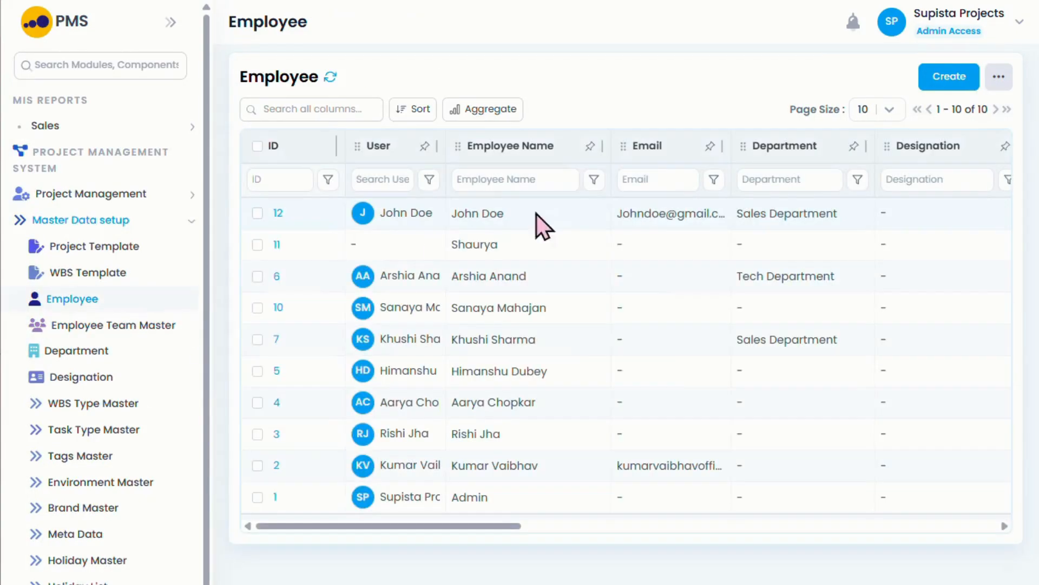
pyautogui.click(280, 217)
pyautogui.moveTo(203, 228)
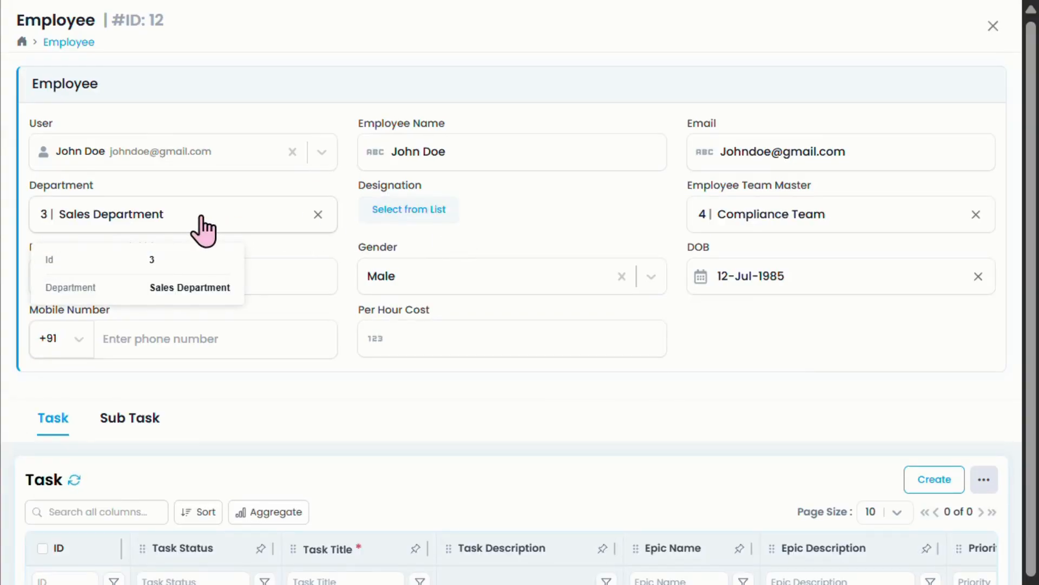
pyautogui.click(859, 231)
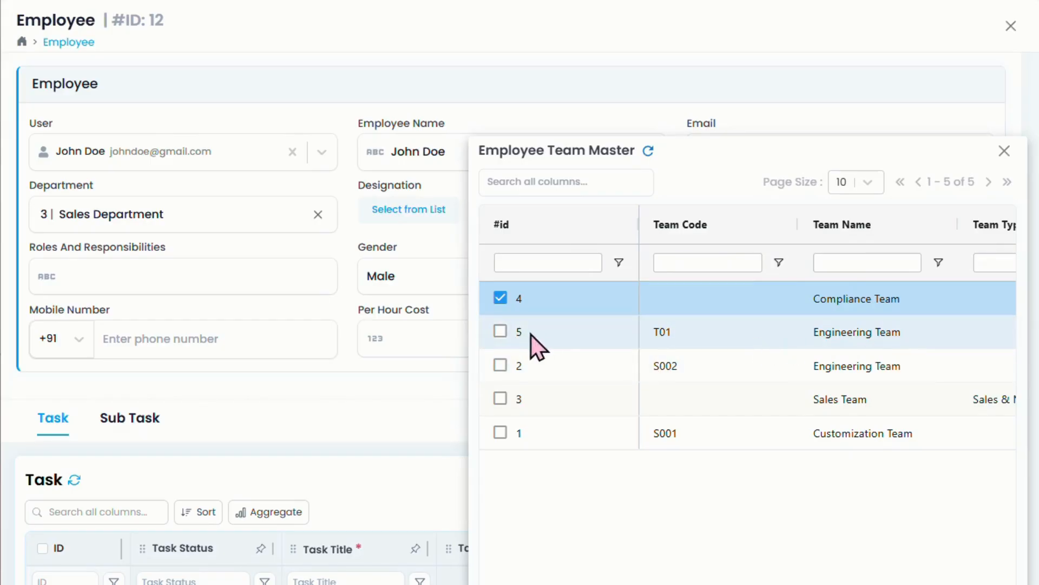
pyautogui.click(501, 330)
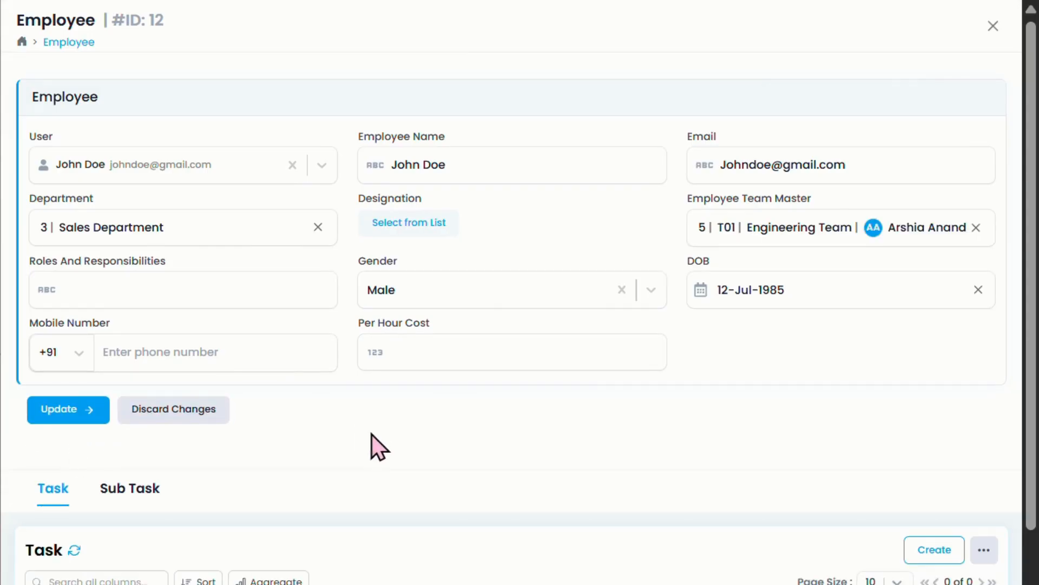
pyautogui.click(84, 420)
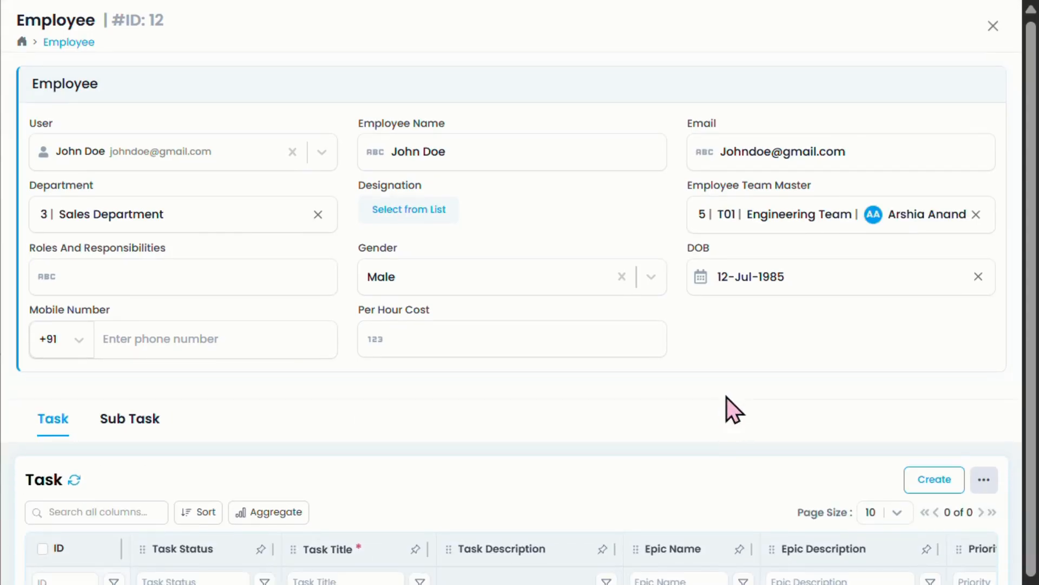
# Step: Close employee 12's record and scroll the list sideways to check its T01 Engineering Team entry
pyautogui.click(993, 26)
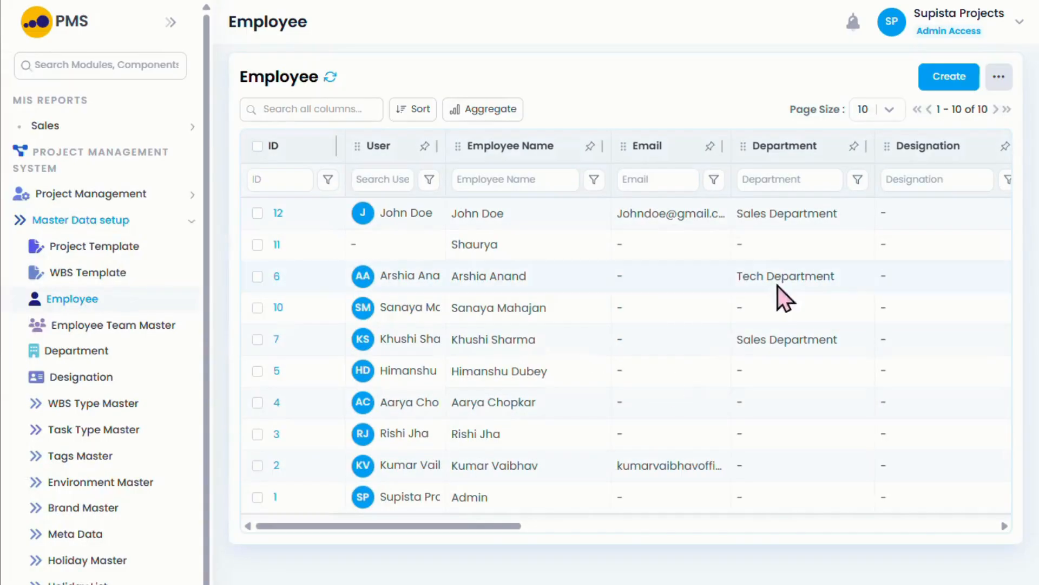
pyautogui.moveTo(458, 525); pyautogui.dragTo(661, 525)
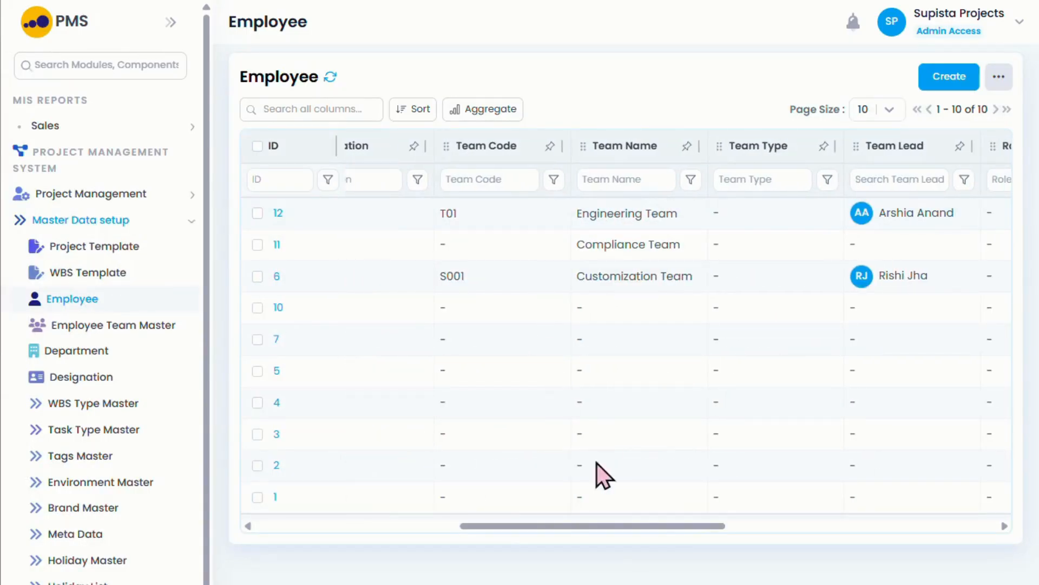
pyautogui.moveTo(647, 526); pyautogui.dragTo(365, 527)
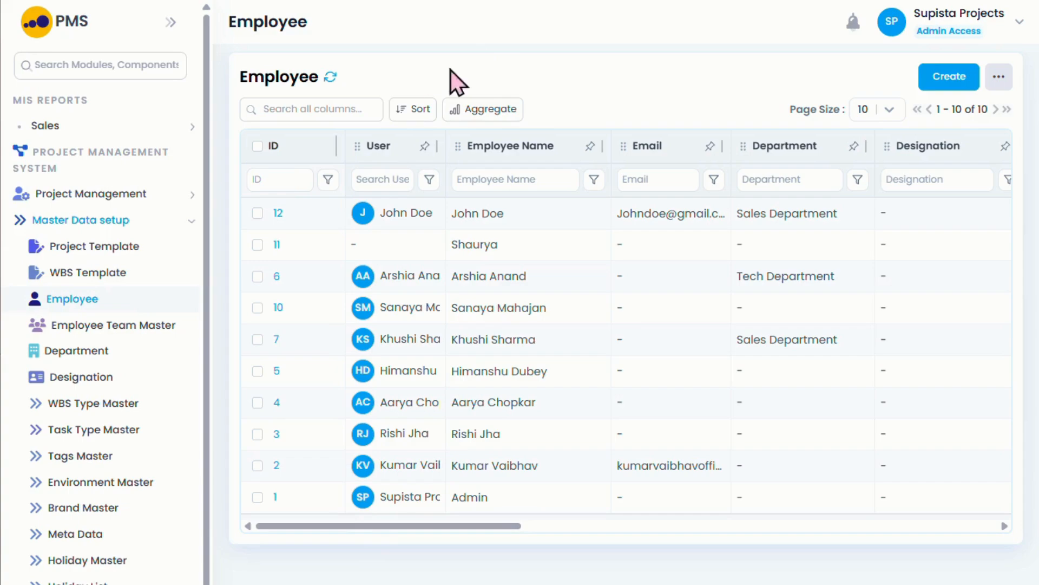